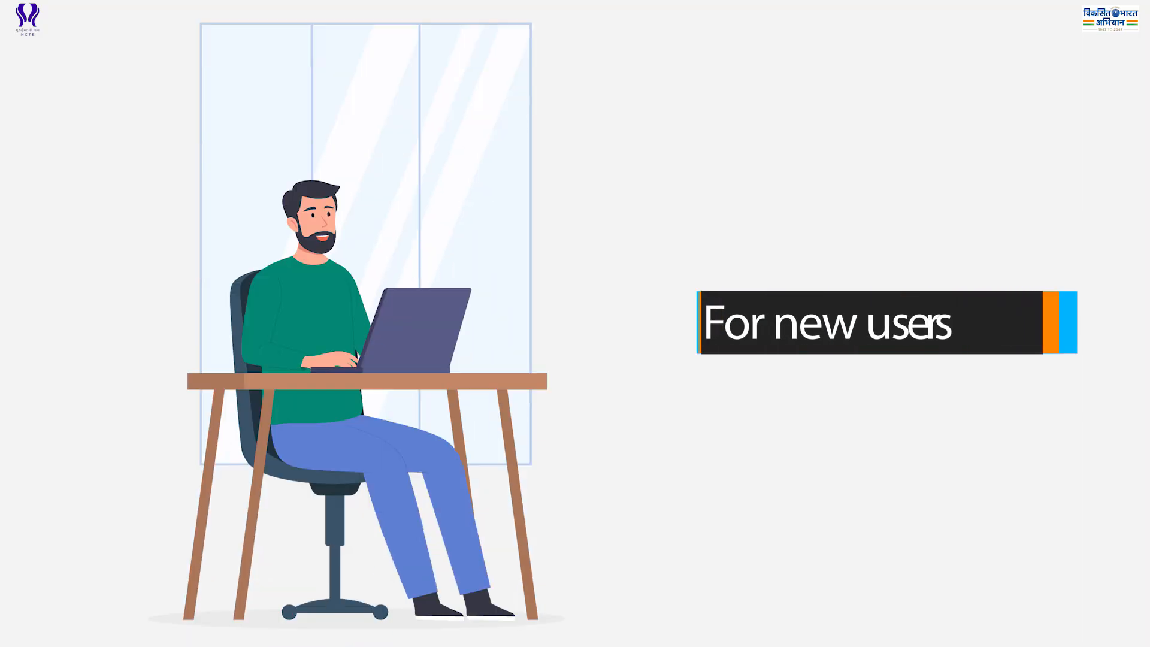
Fill the institution details: institution type, post office DEMO and taluka DEMO.
text(DEMO)
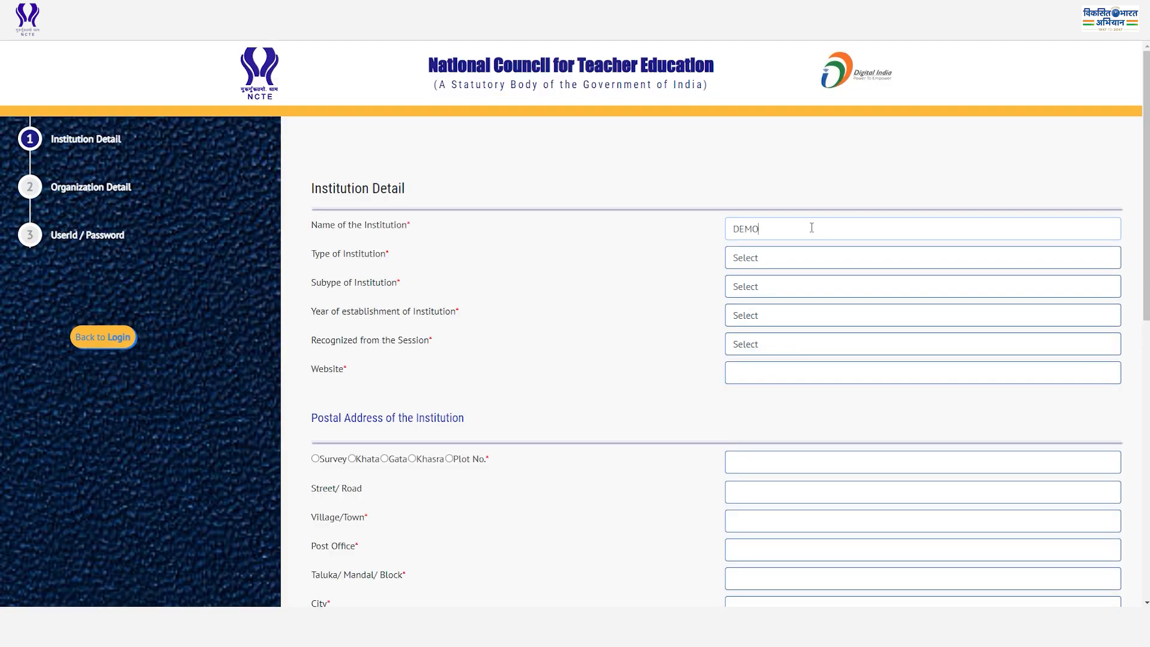
click(798, 264)
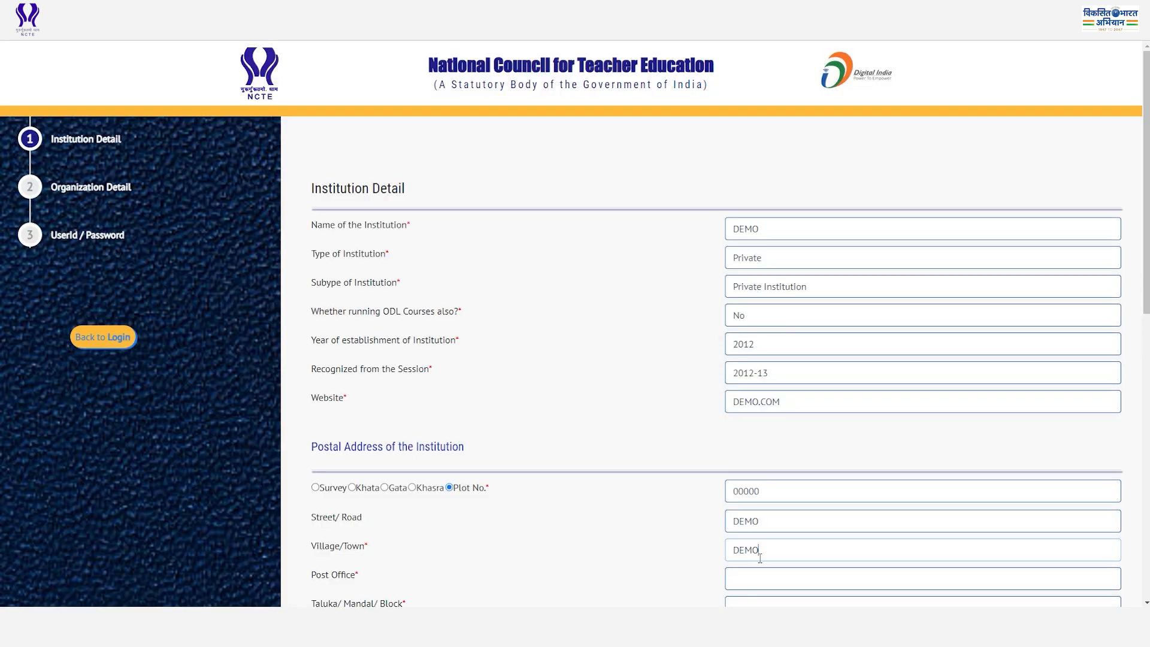
click(760, 551)
text(DEMO)
scroll(756, 446, down, 3)
key(Tab)
text(DEMO)
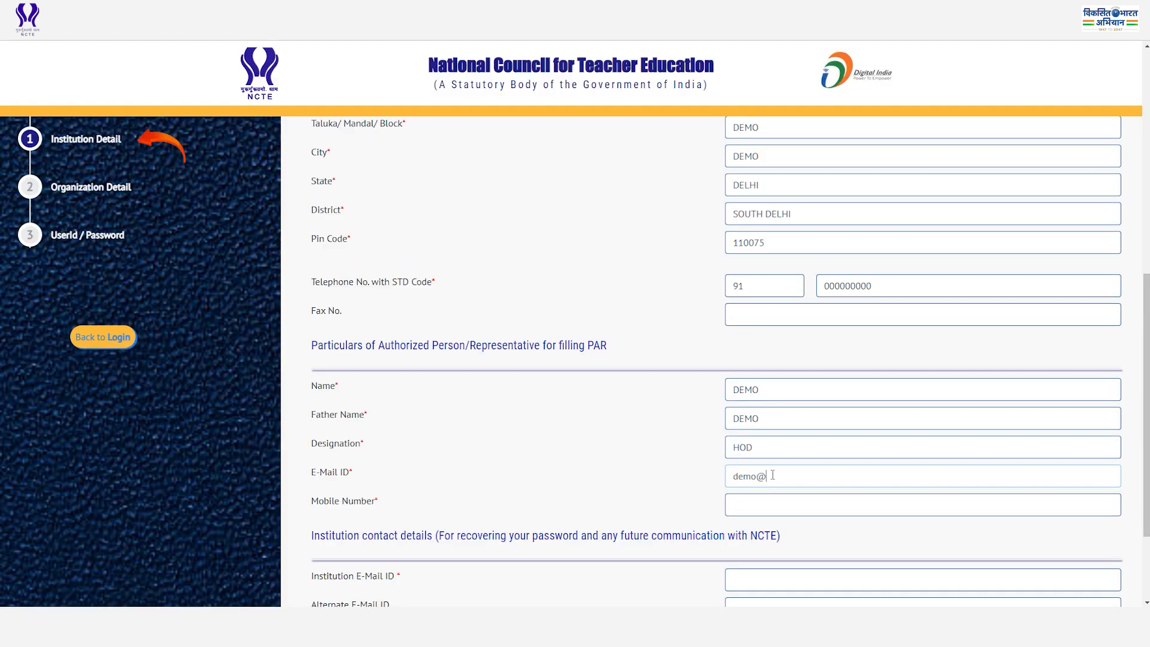
Set parent organization type to Society, create the account password and captcha answer, then return to login.
click(758, 266)
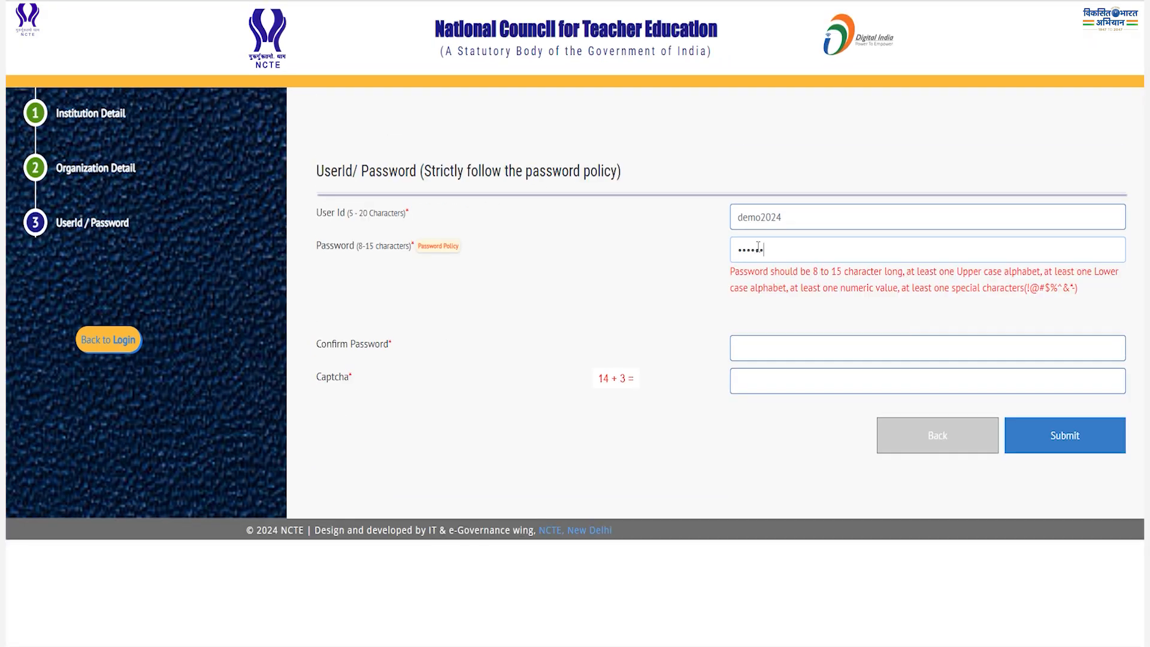
text(23)
click(776, 342)
text(Demo@123)
click(769, 381)
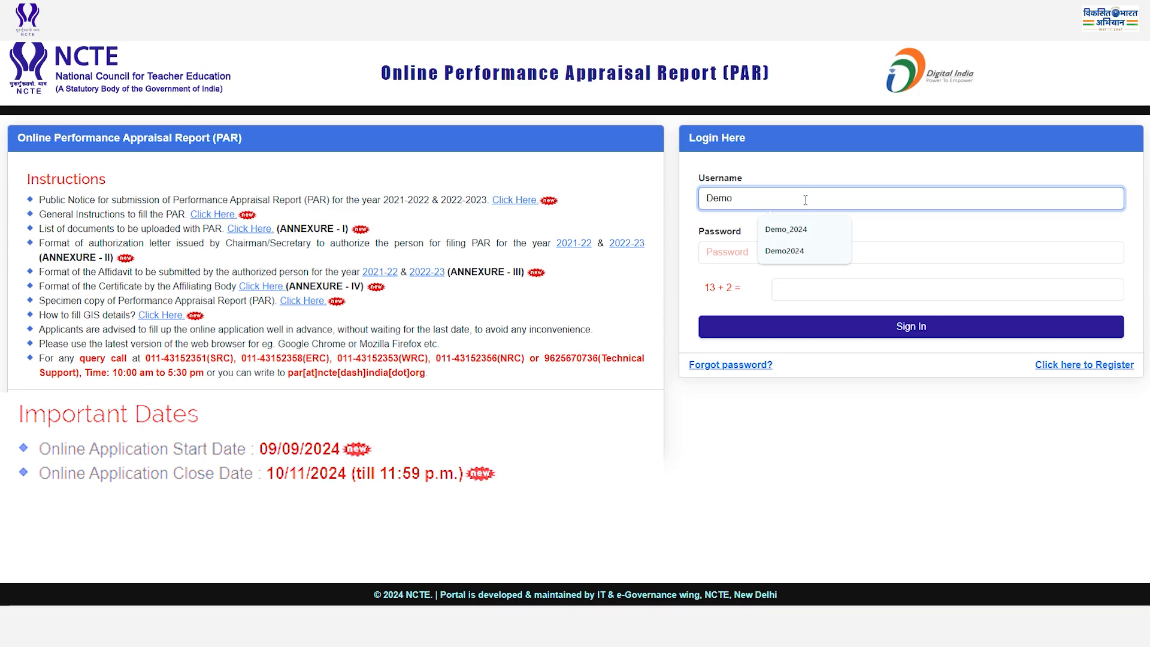
text(_2024)
click(763, 252)
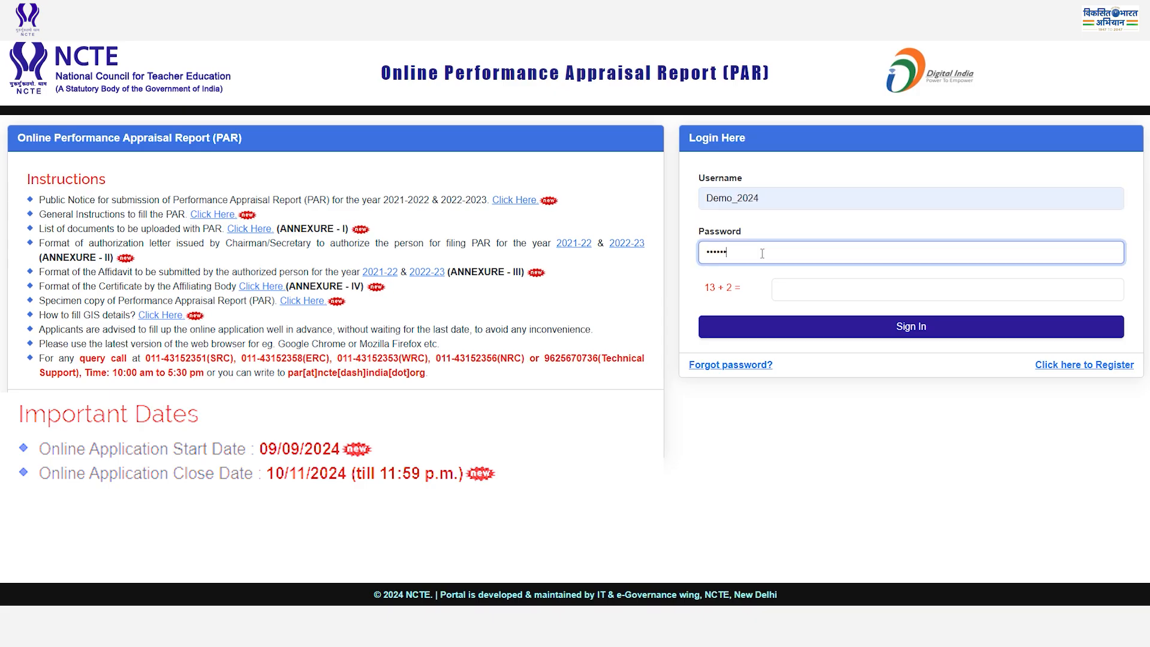
Enter the captcha sum 15 and sign in to reach the PAR dashboard.
click(780, 288)
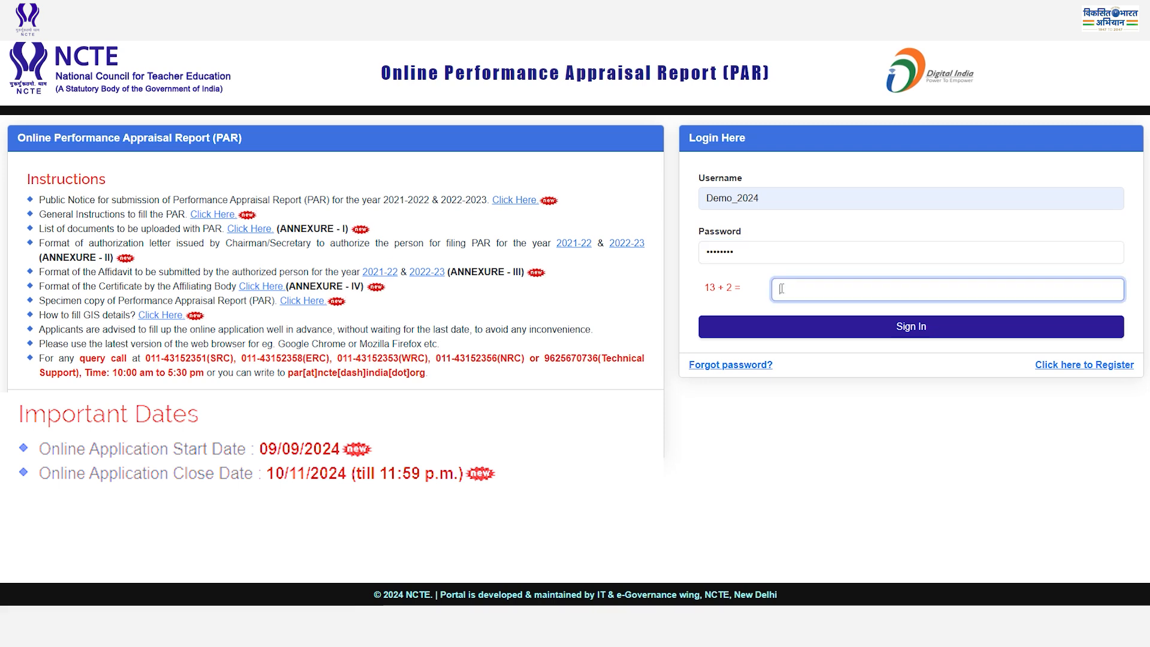
text(15)
click(879, 326)
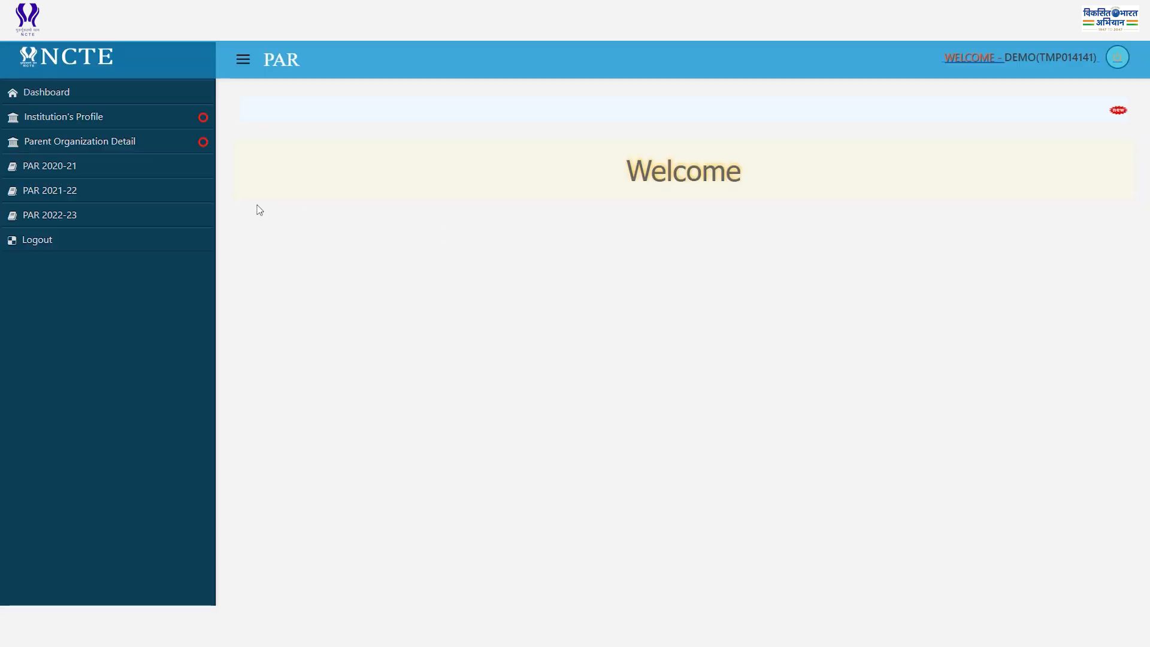
click(105, 118)
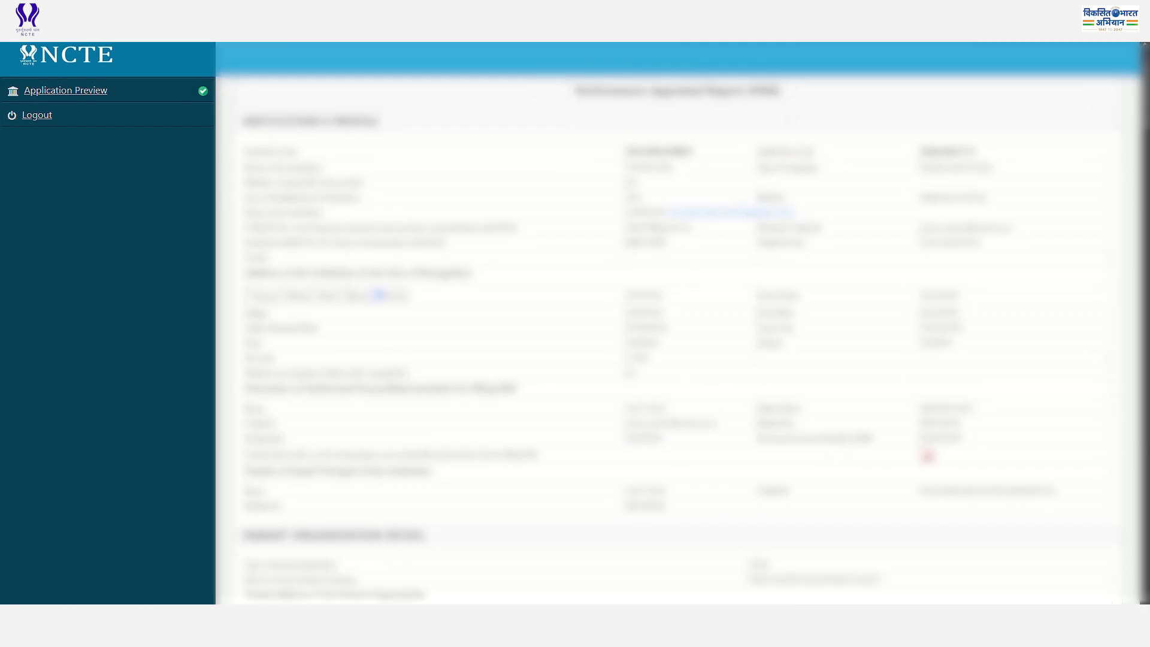
scroll(677, 335, down, 2)
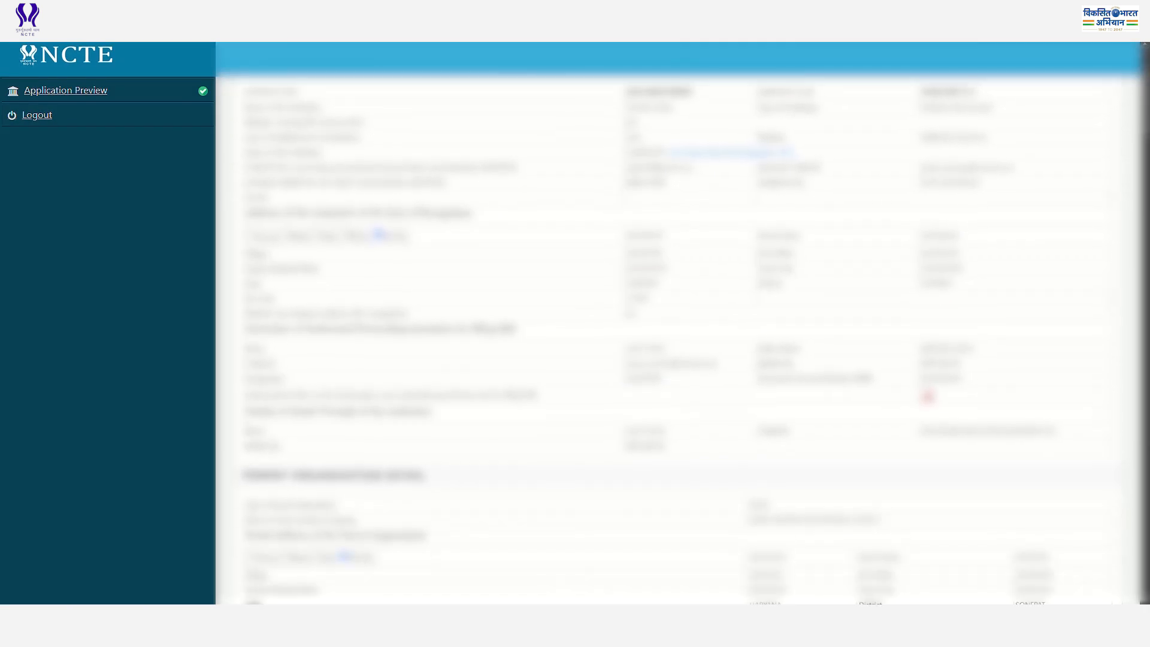
scroll(676, 336, down, 1)
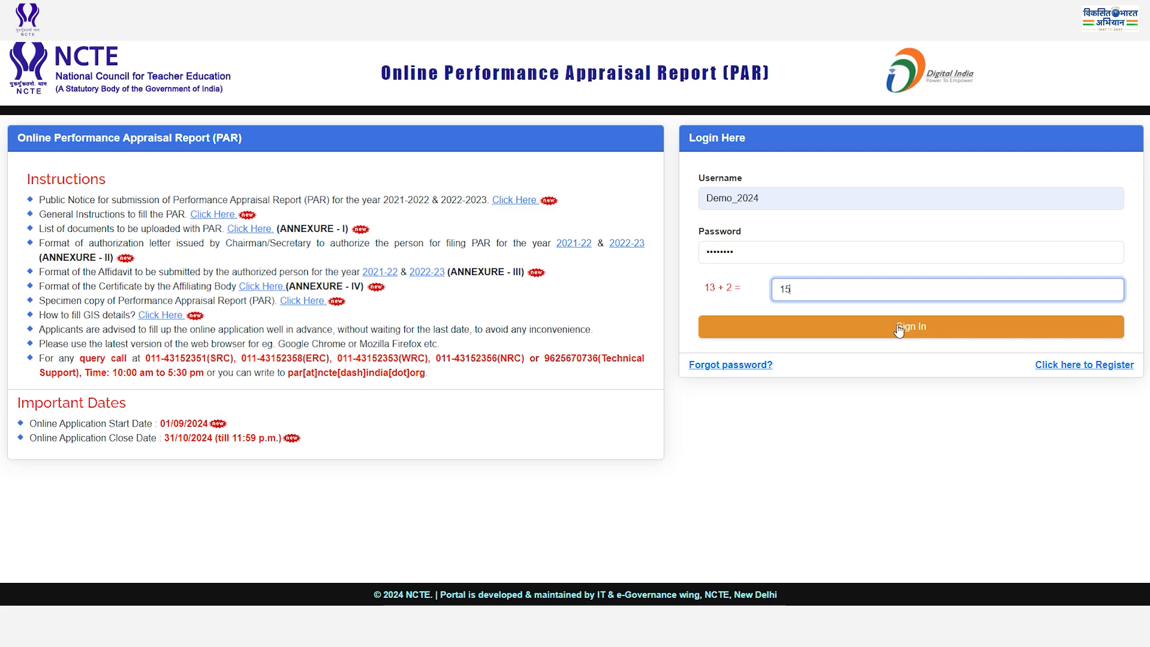
click(898, 328)
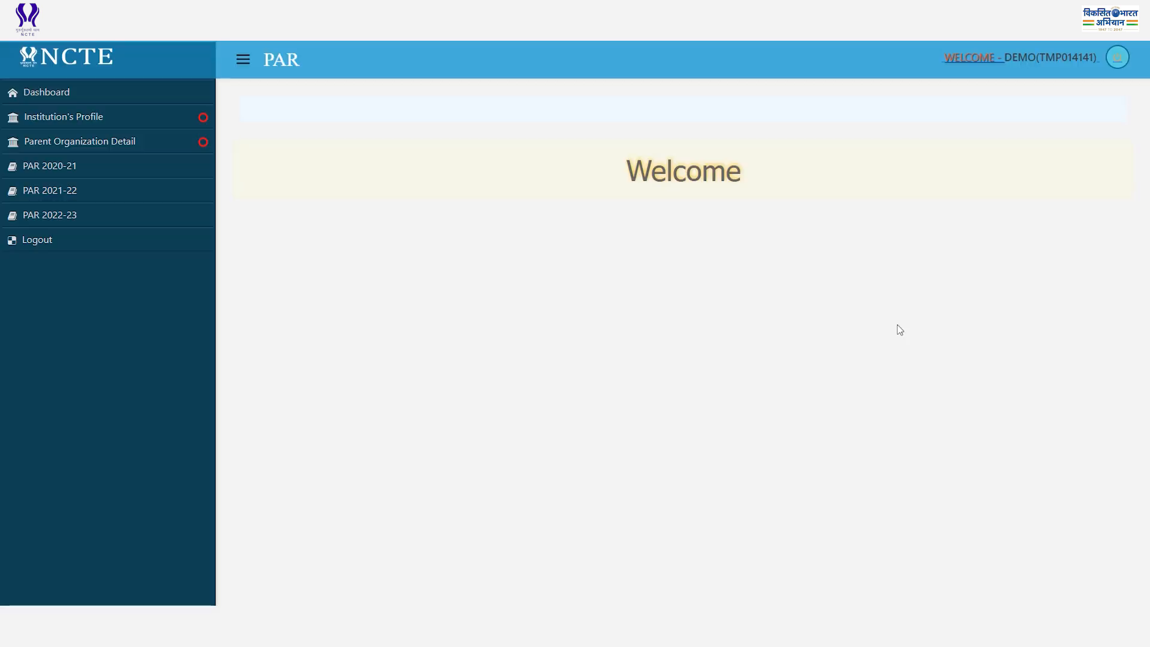
In Institution's Profile, set status to STANDALONE and answer No to change of address.
click(109, 117)
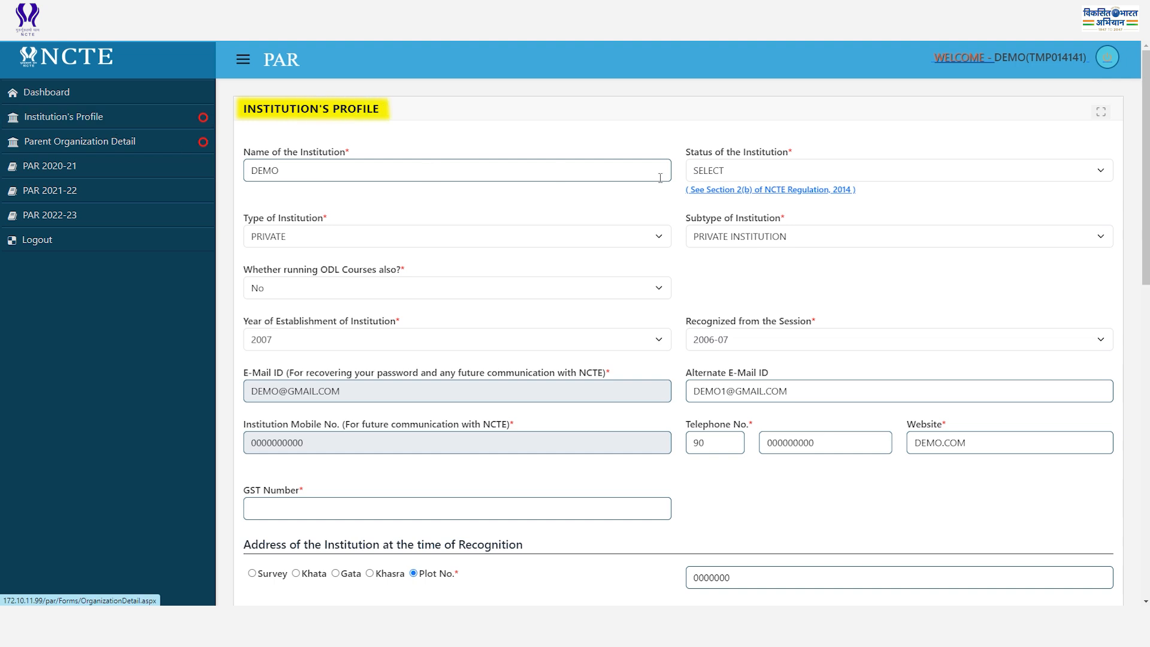
click(749, 174)
click(745, 209)
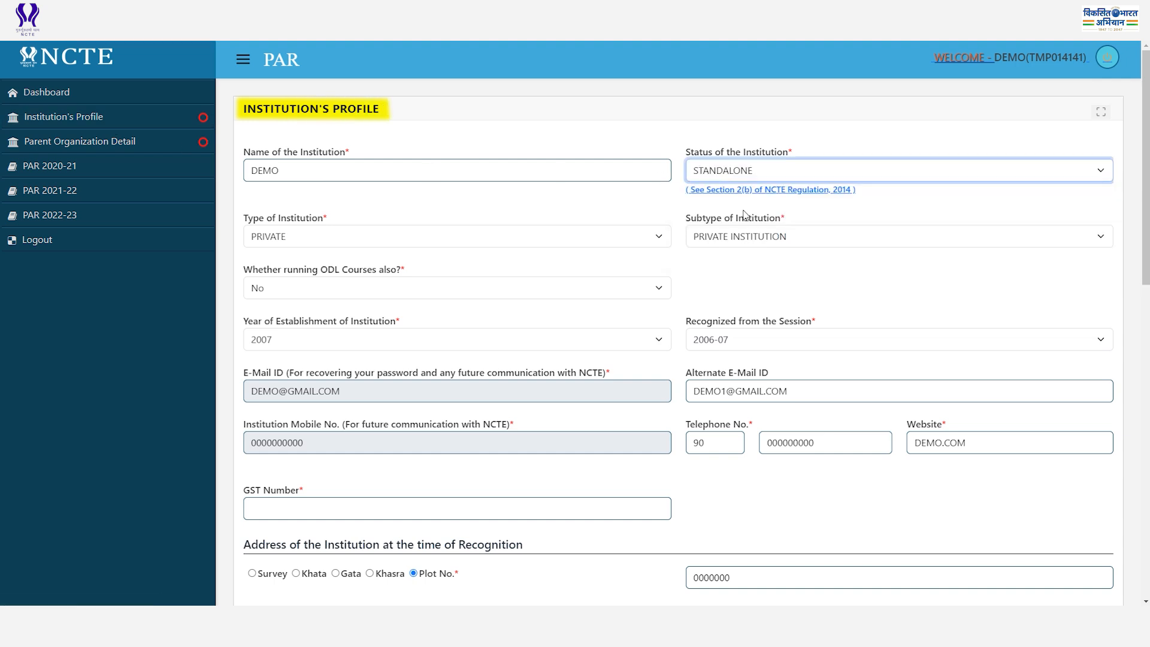
scroll(486, 400, down, 8)
click(722, 362)
click(724, 417)
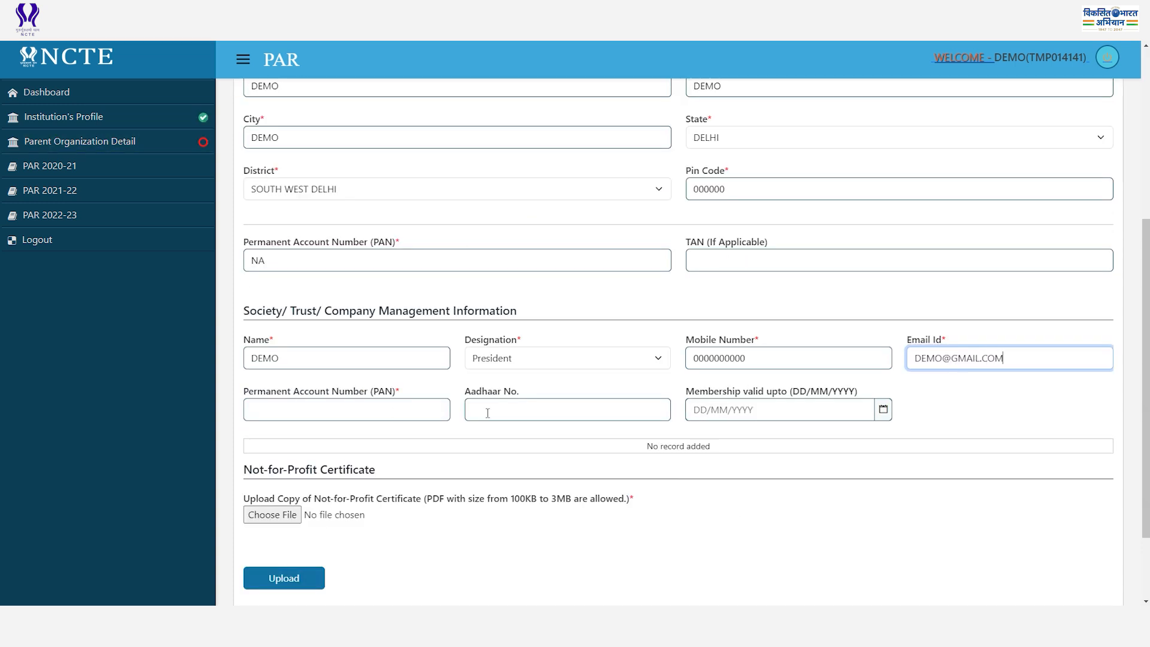
Add a management member with PAN, Aadhaar and membership valid until 28/08/2025.
click(398, 407)
text(XXXXX0000X)
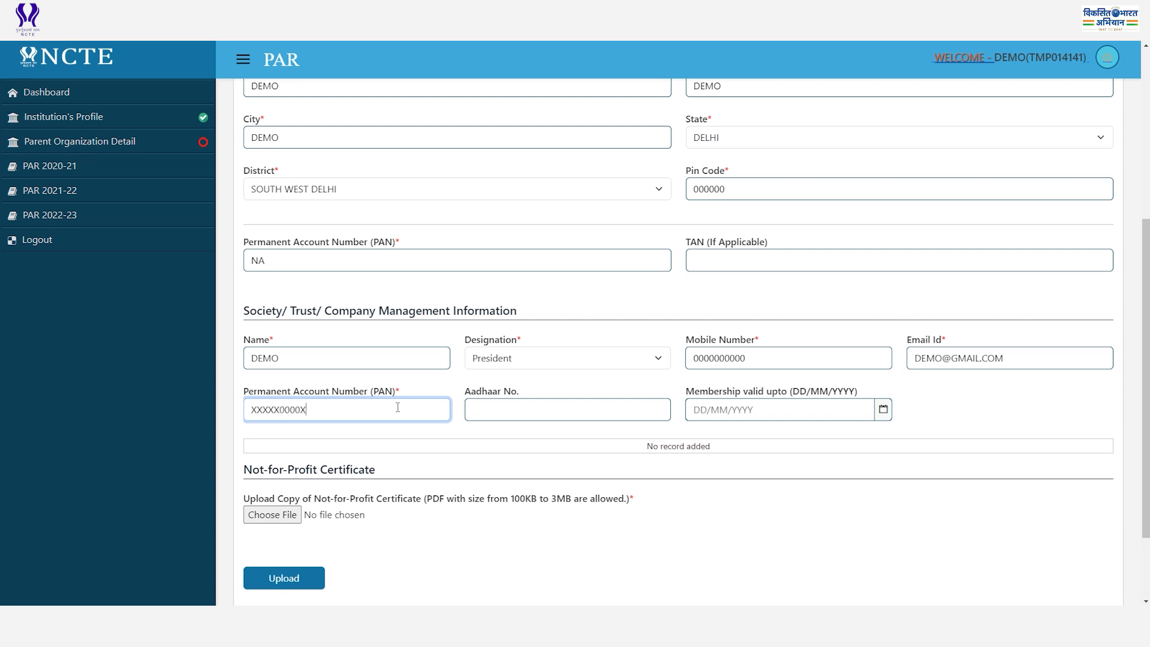
click(520, 411)
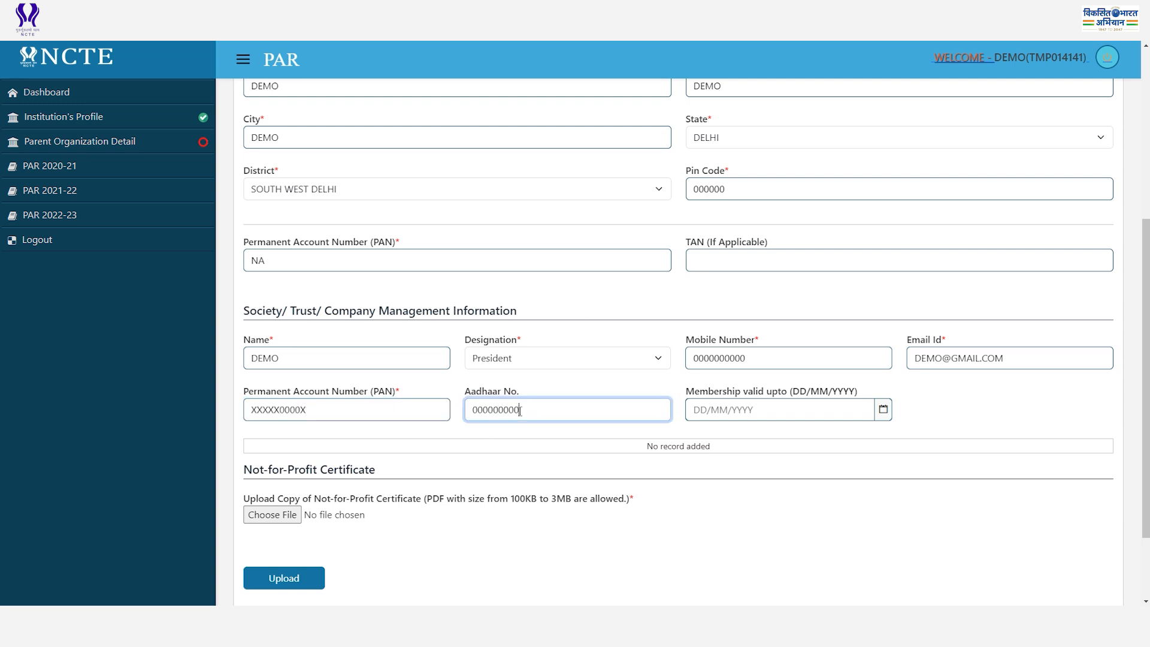
click(744, 413)
click(758, 444)
click(758, 425)
click(762, 527)
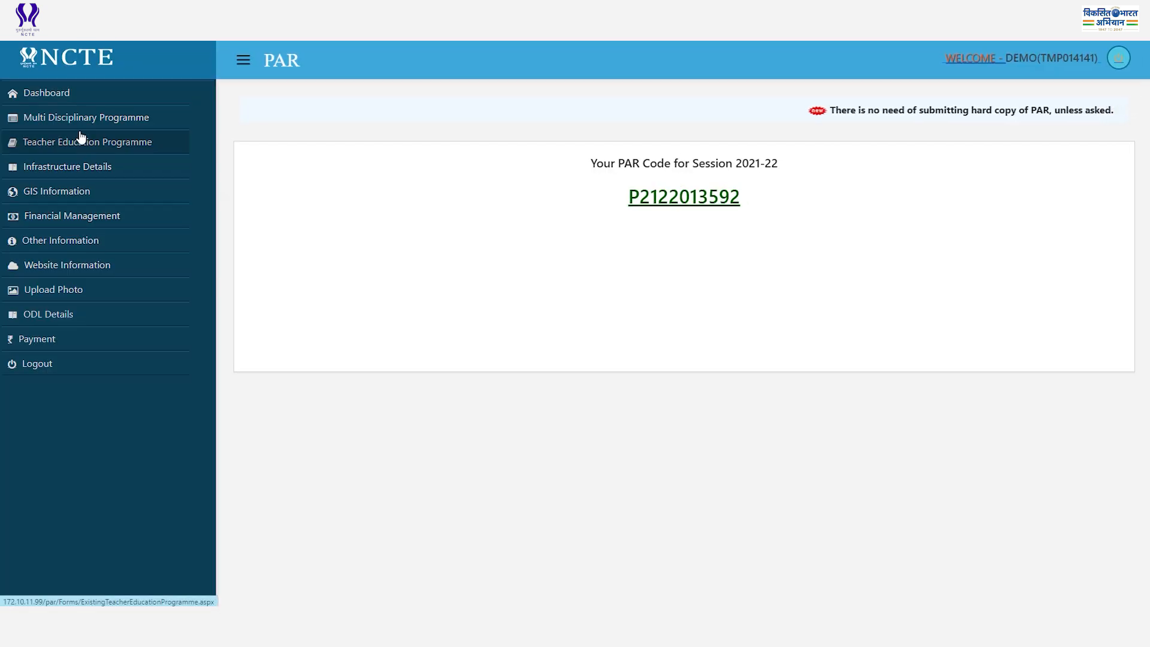
Record an Under-Graduate ARTS B.A programme with sanctioned and present intake of 100.
click(78, 126)
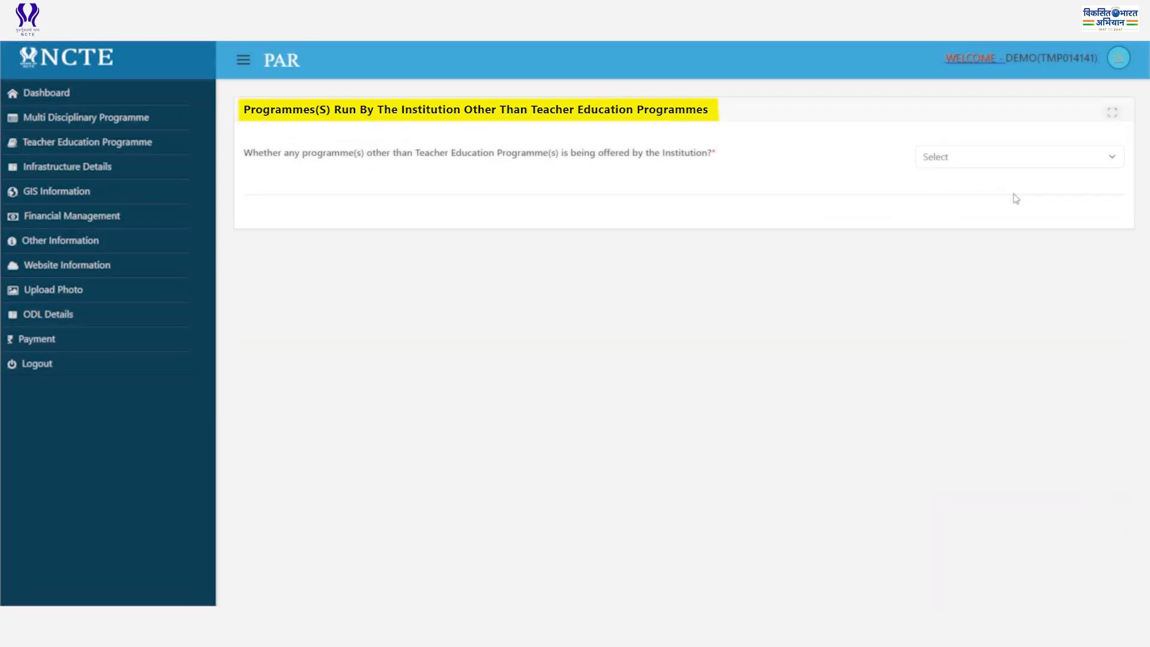
click(980, 160)
click(976, 195)
click(441, 208)
click(442, 247)
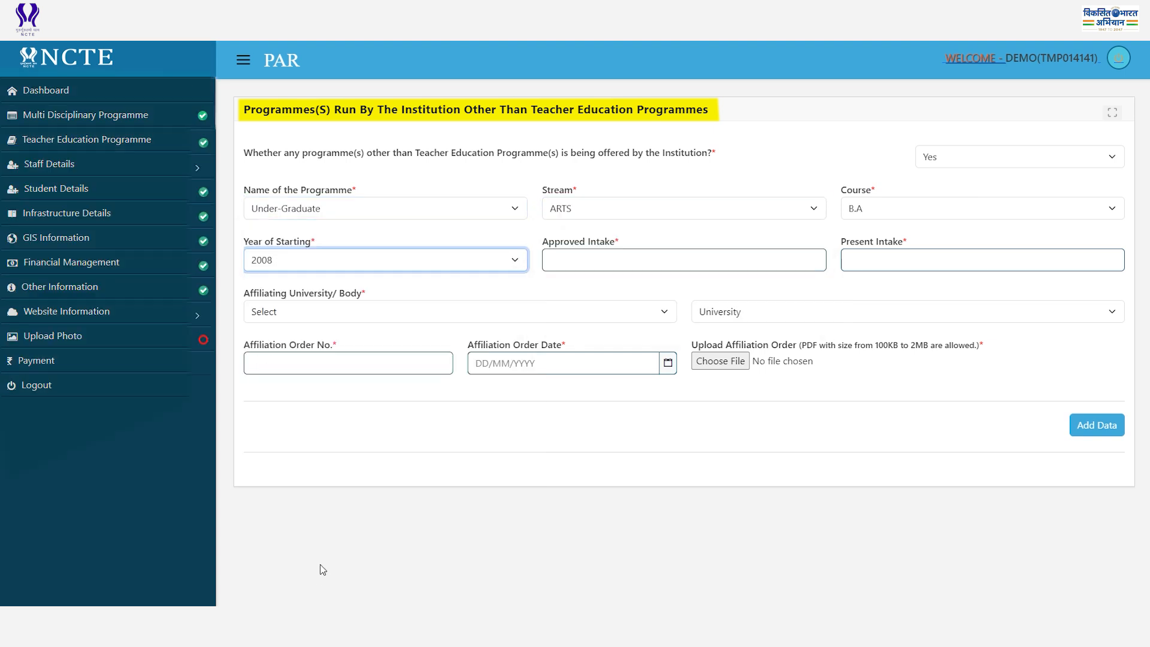
click(608, 259)
text(100)
click(900, 261)
text(100)
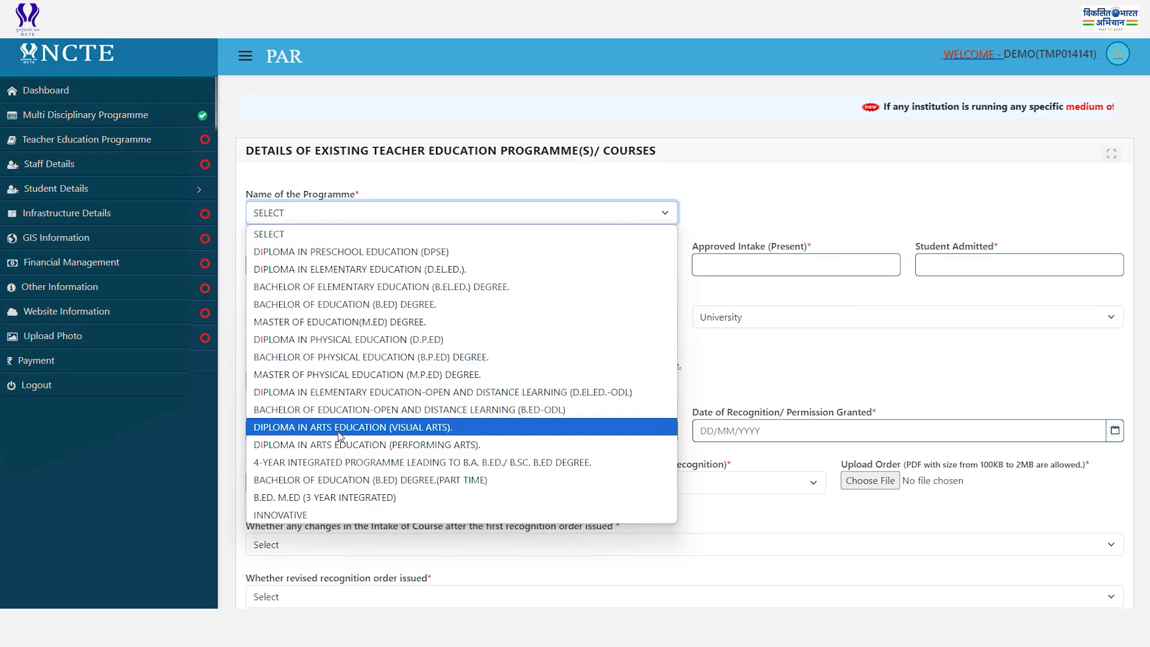
Add a B.ED programme in HINDI, ENGLISH, answering No to restoration order and court directions.
click(336, 312)
click(272, 269)
text(HINDI)
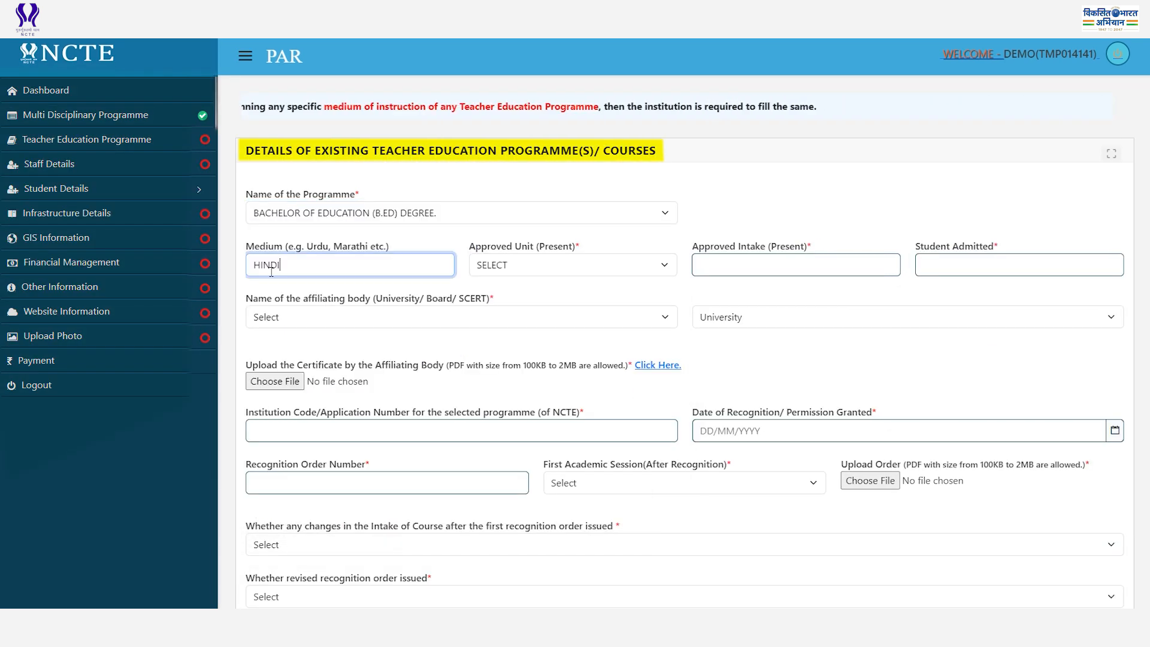
text(, ENGLISH)
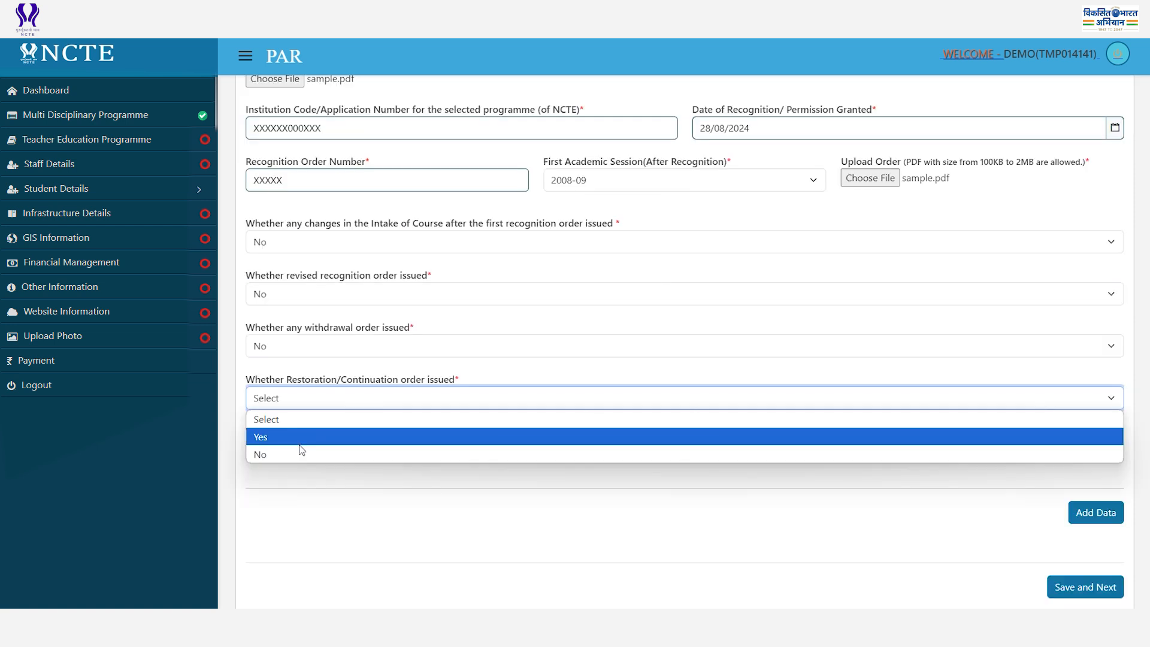
click(301, 452)
click(340, 450)
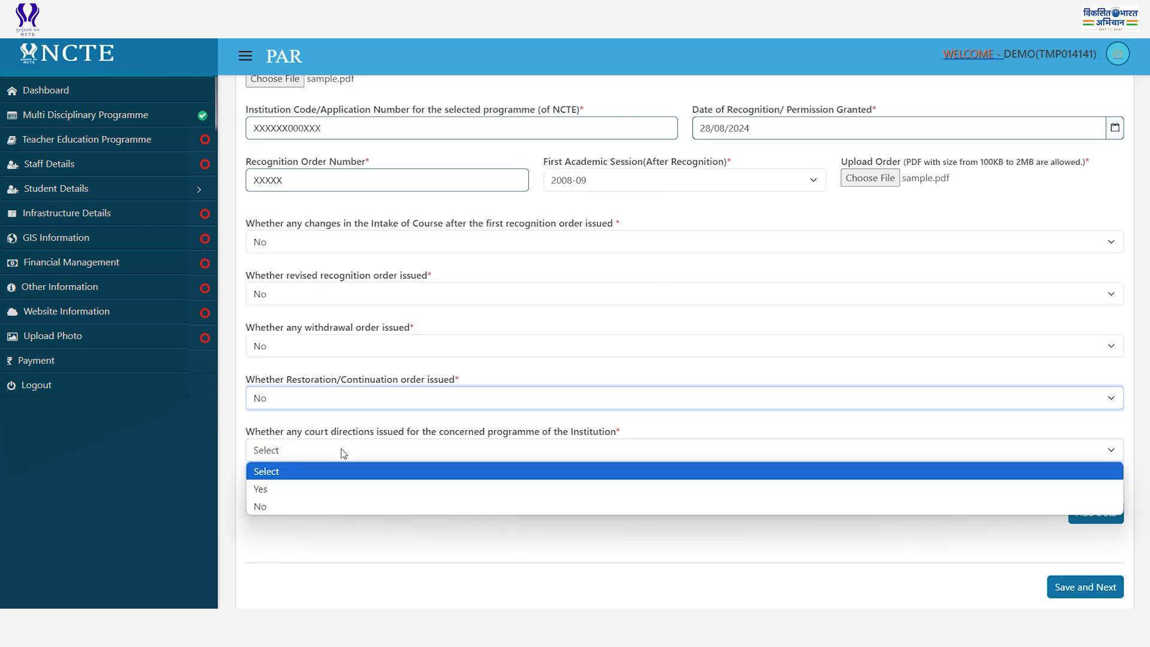
click(281, 506)
click(1097, 513)
scroll(917, 452, down, 3)
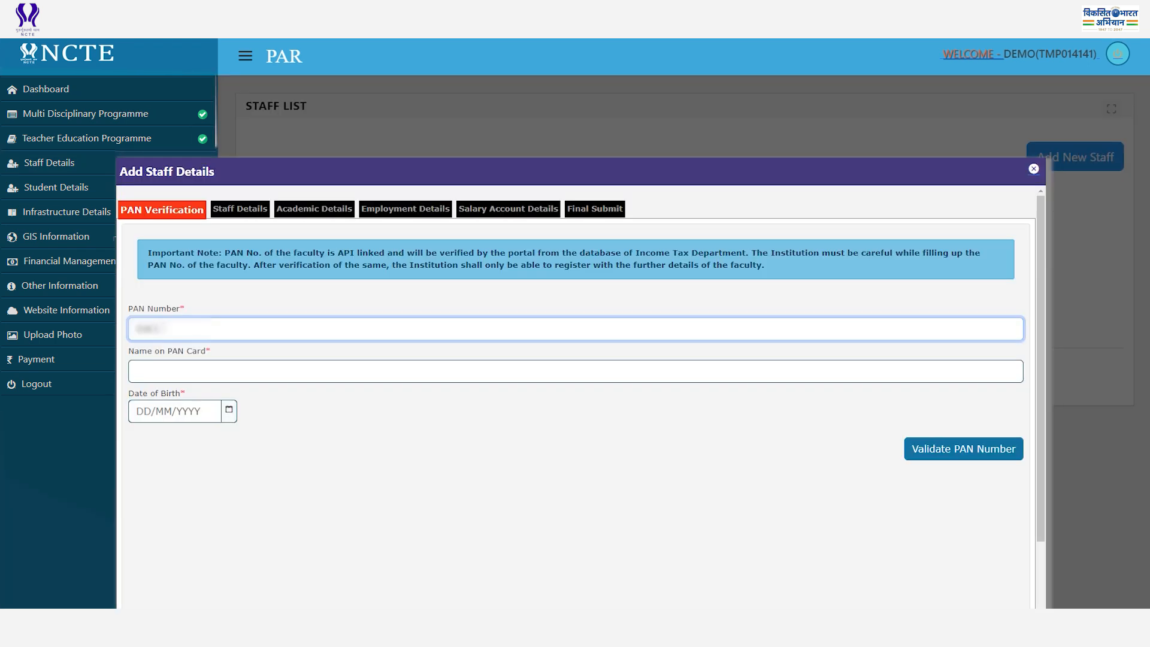
Verify the staff member's PAN with their name on PAN card and date of birth.
click(174, 371)
click(229, 410)
click(206, 448)
click(160, 501)
click(963, 455)
Set staff type to Teaching, category General, and enter the Aadhar number.
click(644, 272)
click(644, 313)
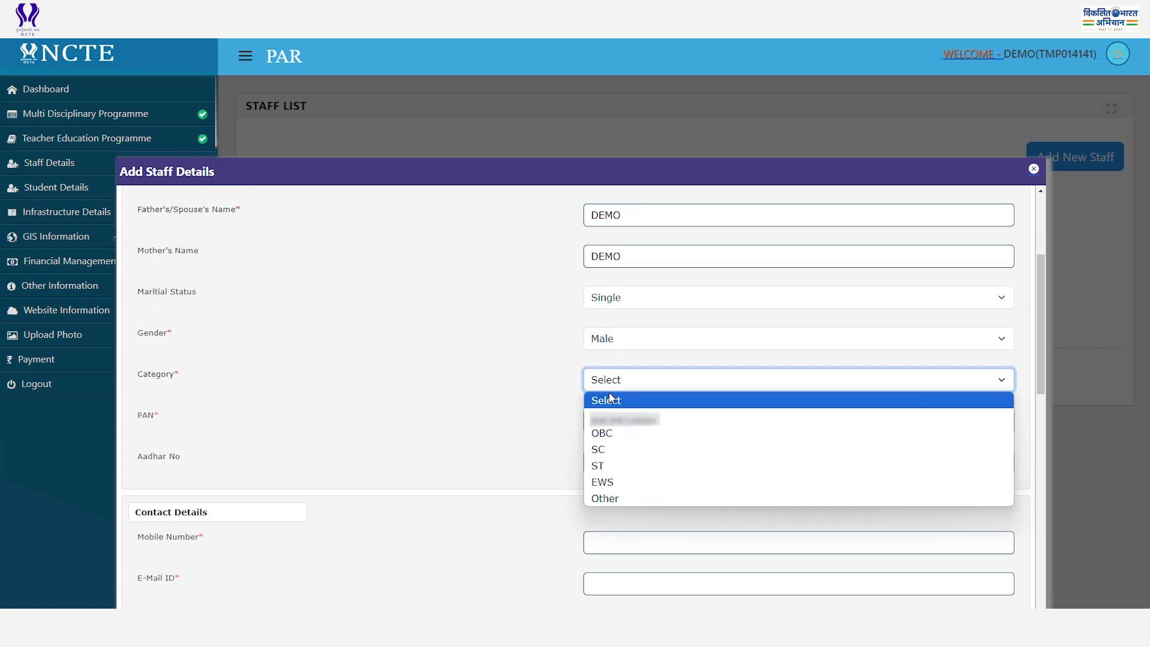
click(617, 416)
click(613, 462)
text(000000000000)
scroll(616, 303, down, 4)
click(617, 301)
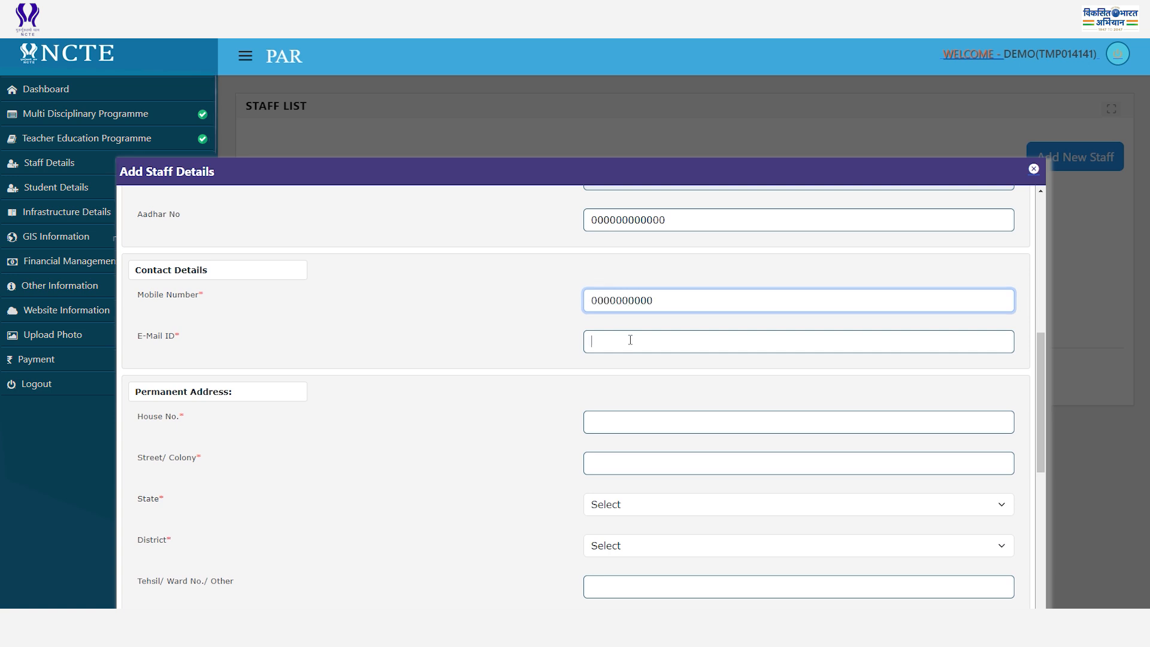
Fill the mobile number, salary account number and bank branch details.
text(21/08/2024)
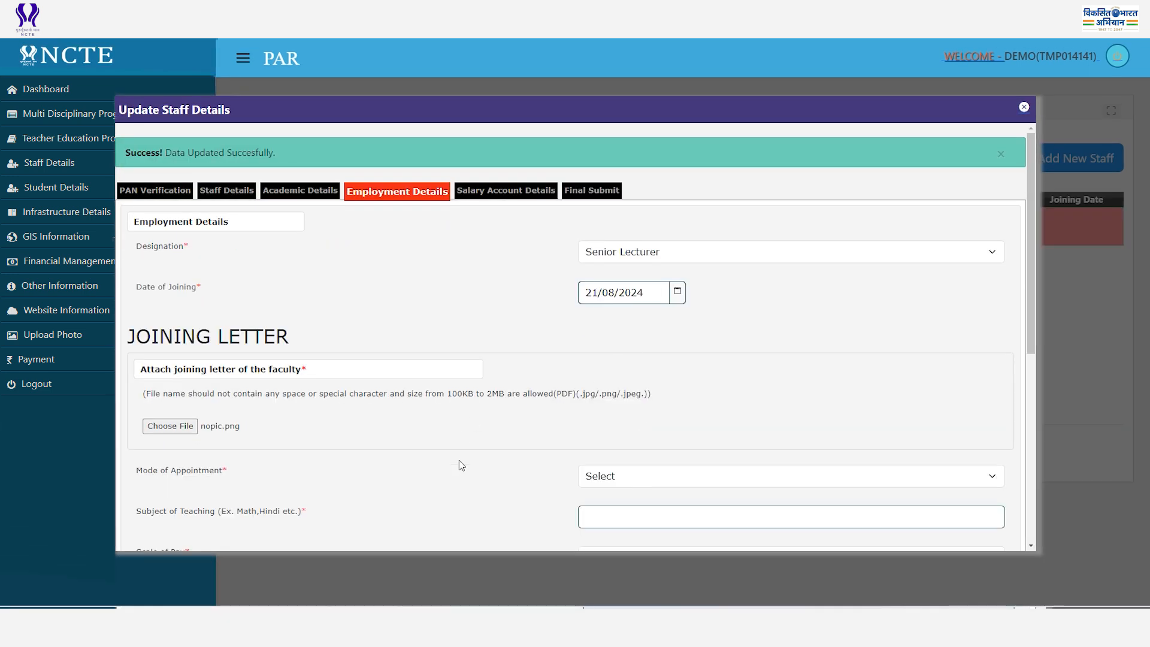
scroll(592, 473, down, 3)
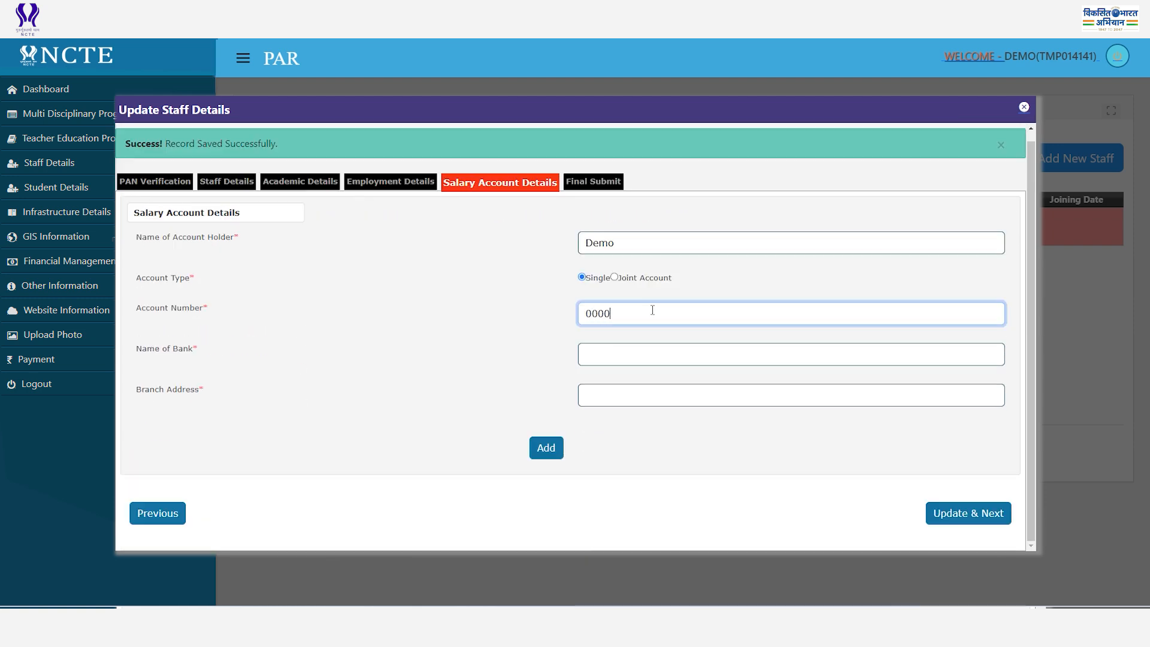
text(000)
click(651, 353)
text(Demo)
click(637, 396)
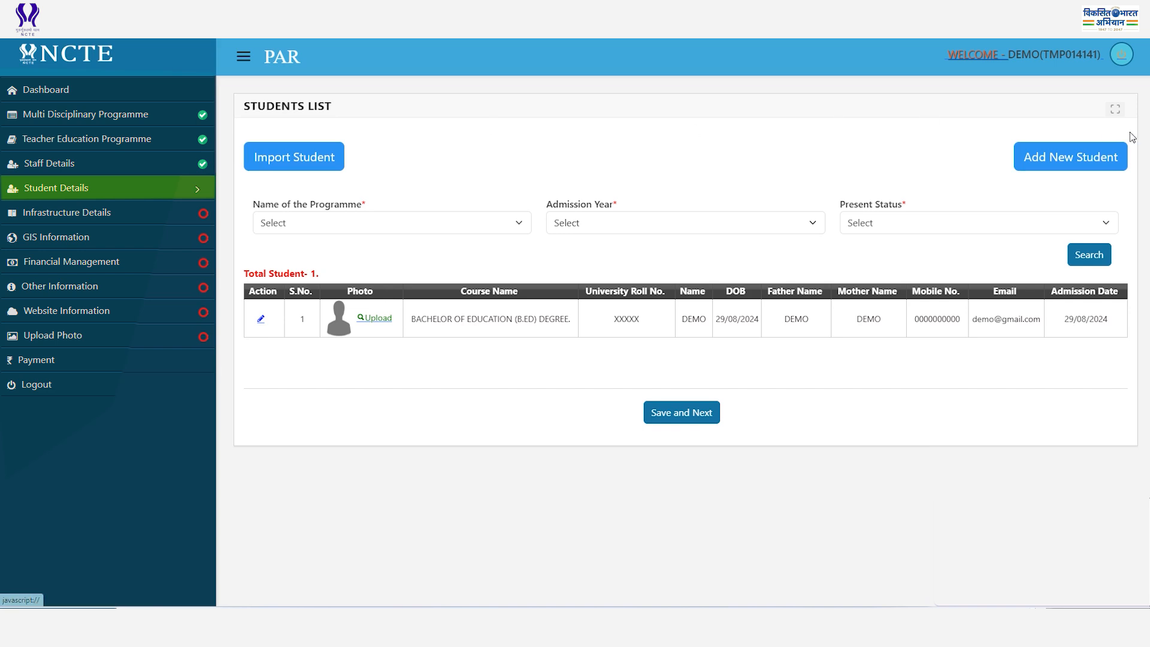
Add a PURSUING II YEAR student with admission date, roll number and name, and save.
click(1078, 156)
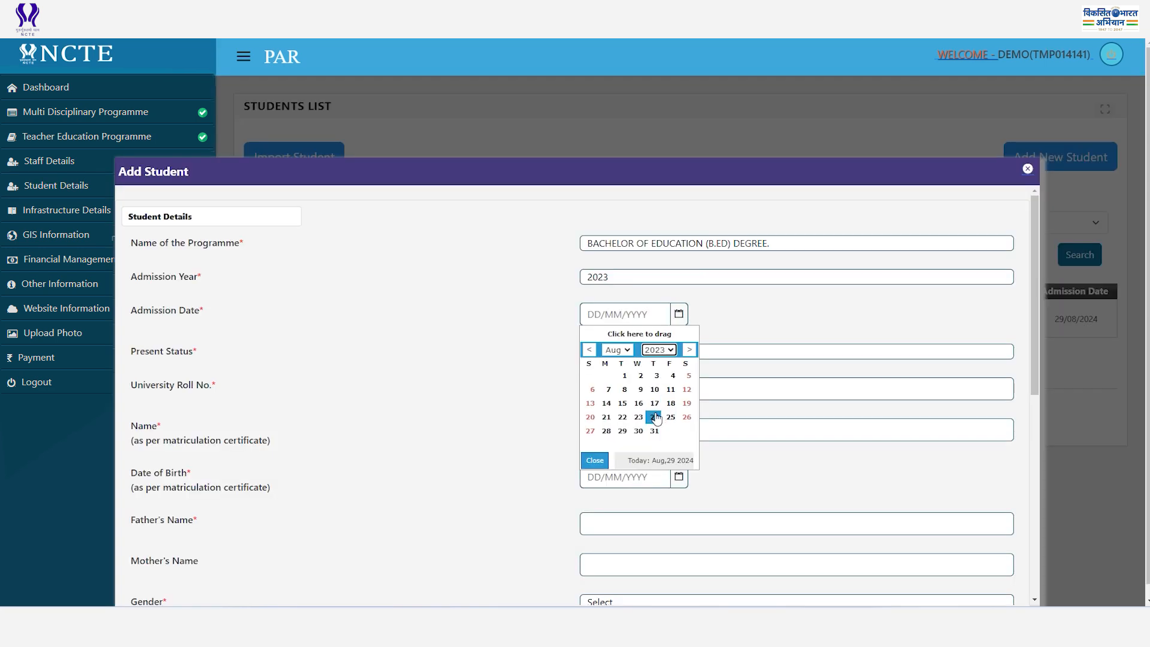
click(652, 414)
click(623, 351)
click(623, 390)
click(617, 385)
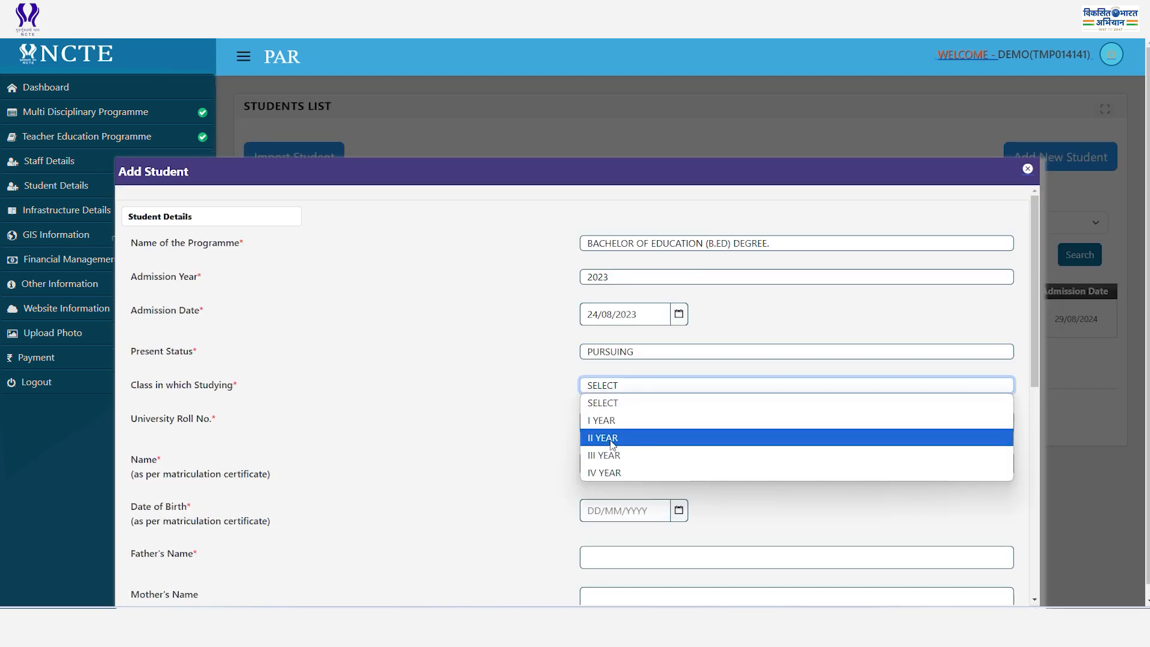
click(614, 439)
click(658, 423)
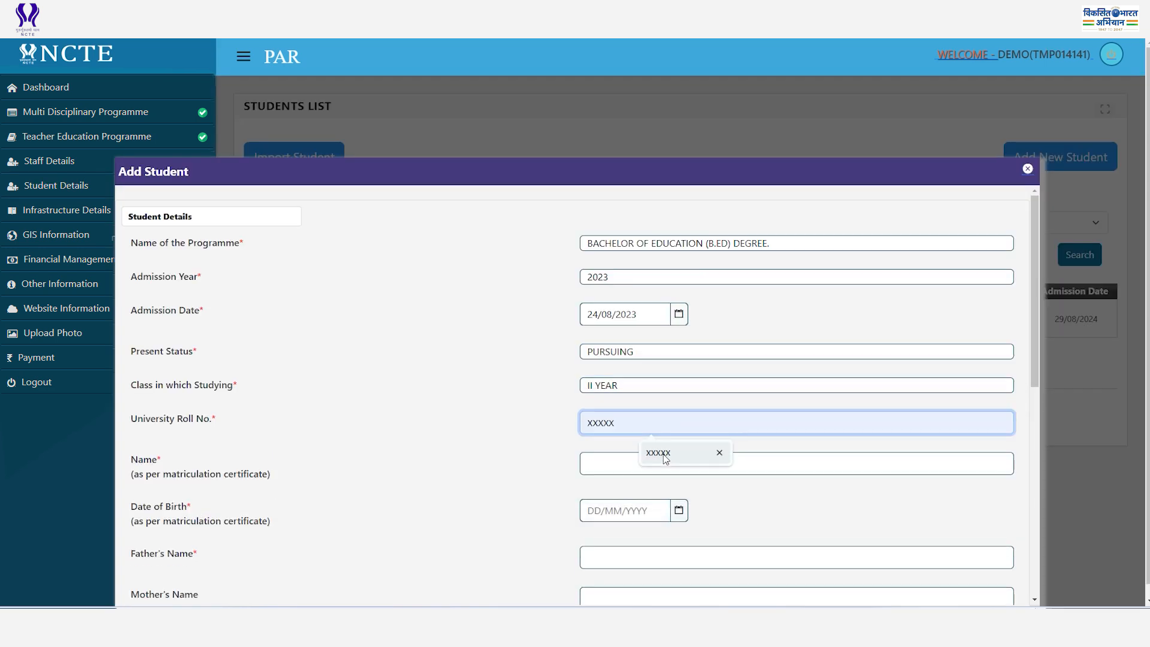
click(665, 457)
click(647, 464)
click(655, 493)
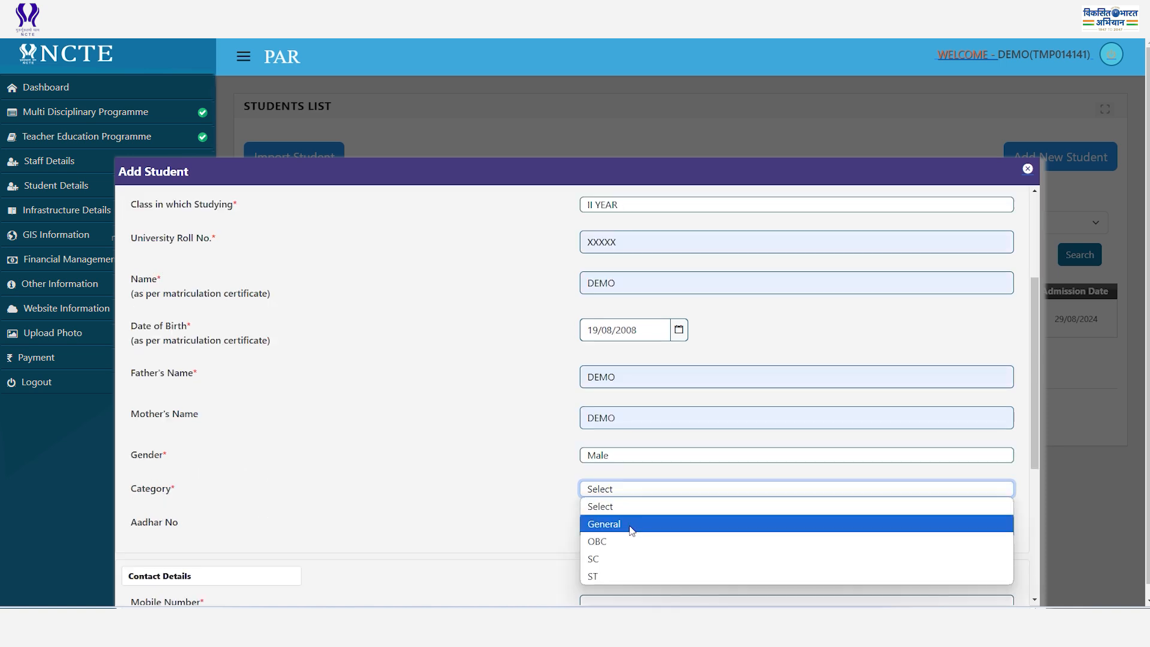
click(629, 524)
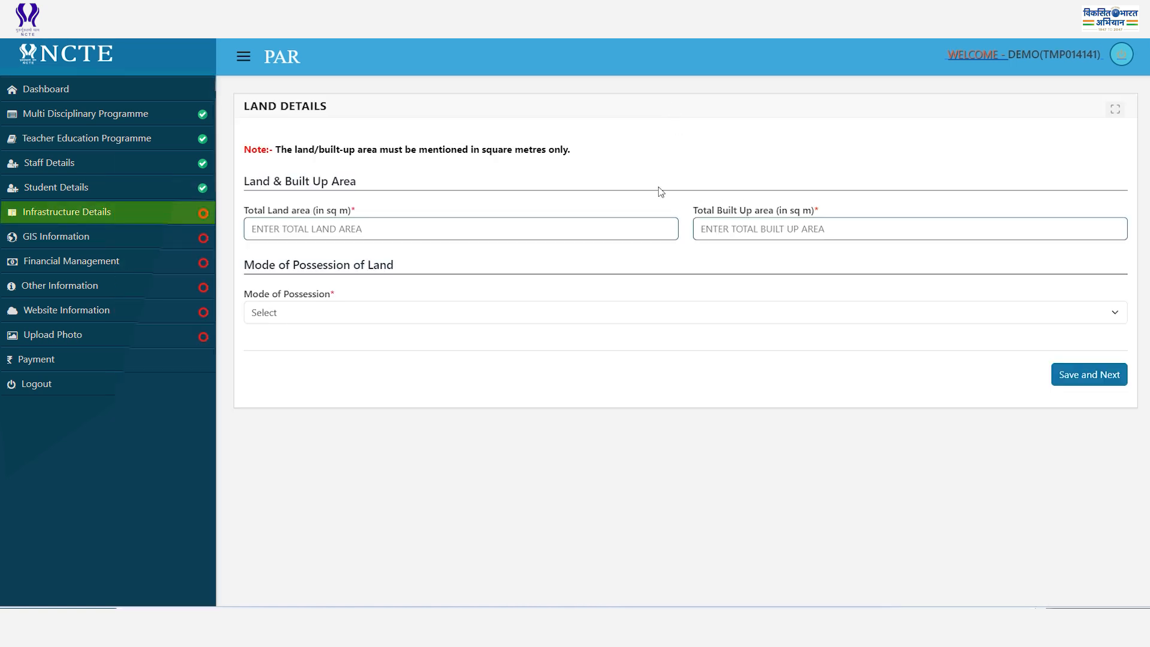
Save land details and set mutation issue date 29/08/2024 and CLU issue date 28/08/2024.
click(764, 448)
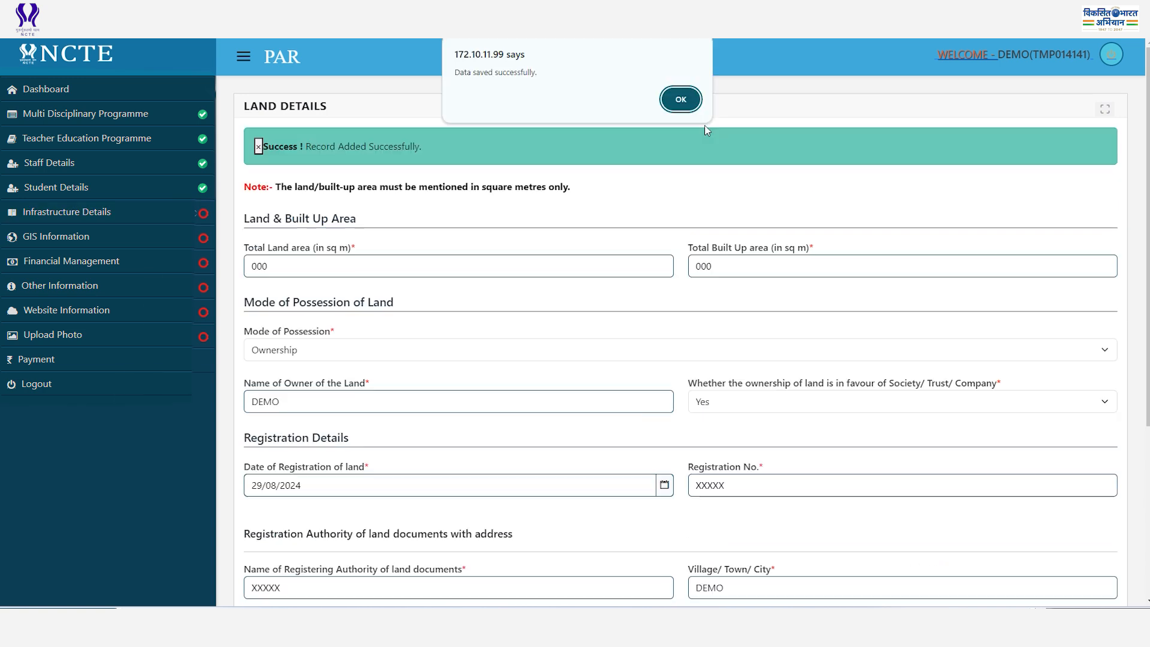
click(681, 99)
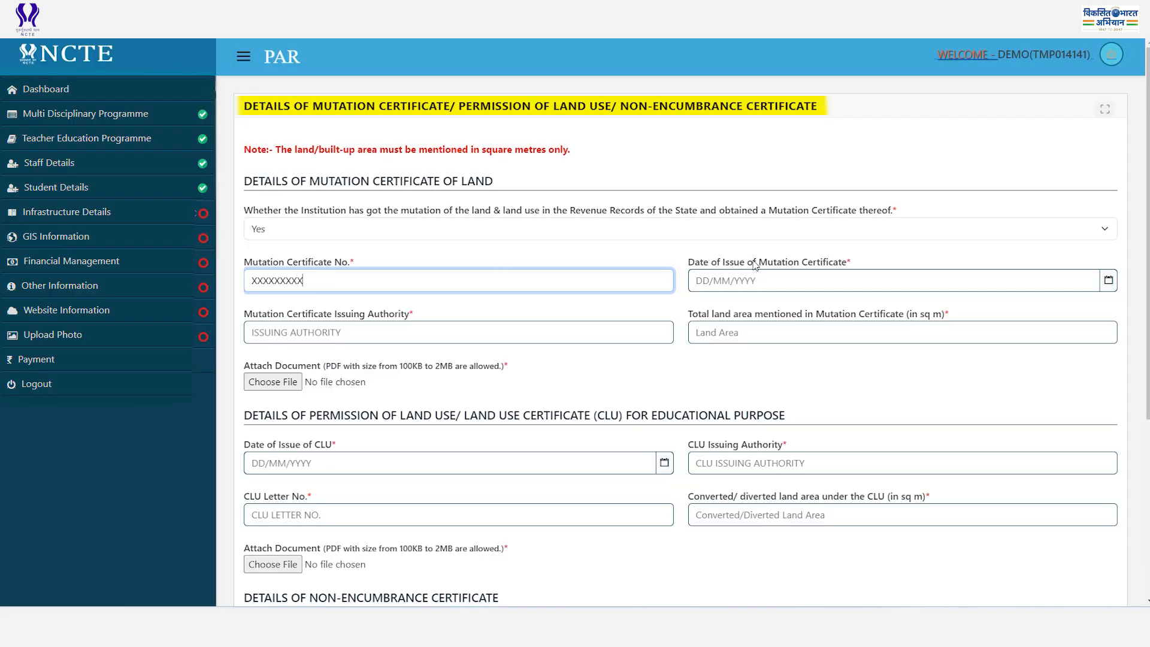
click(718, 284)
click(760, 396)
click(310, 331)
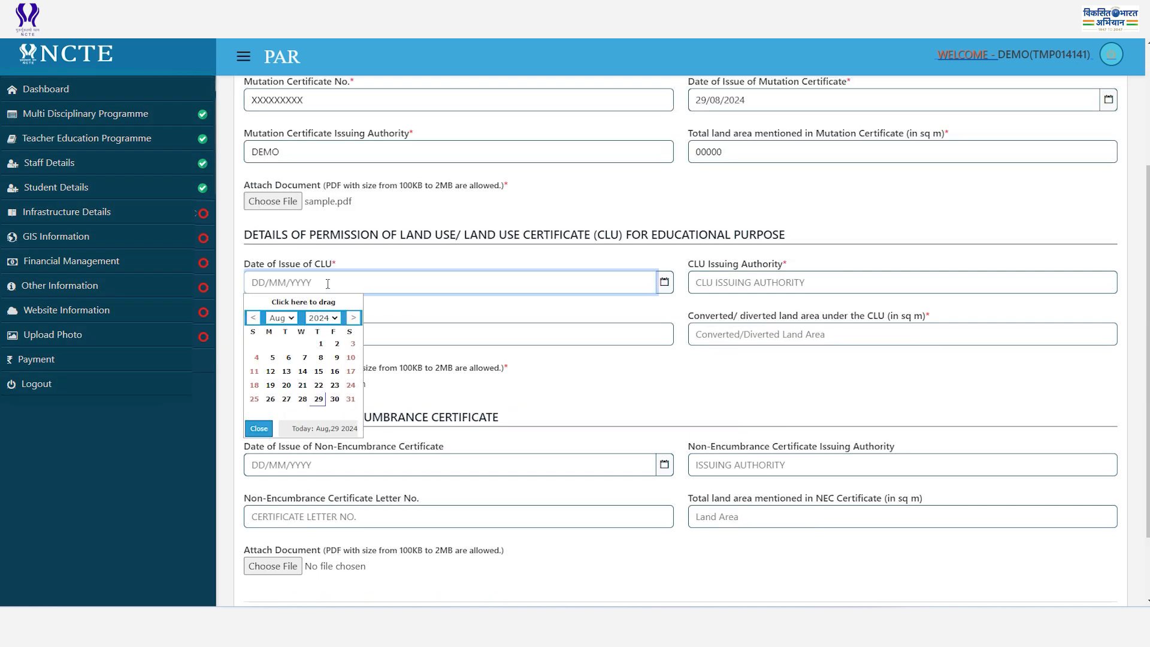
click(318, 387)
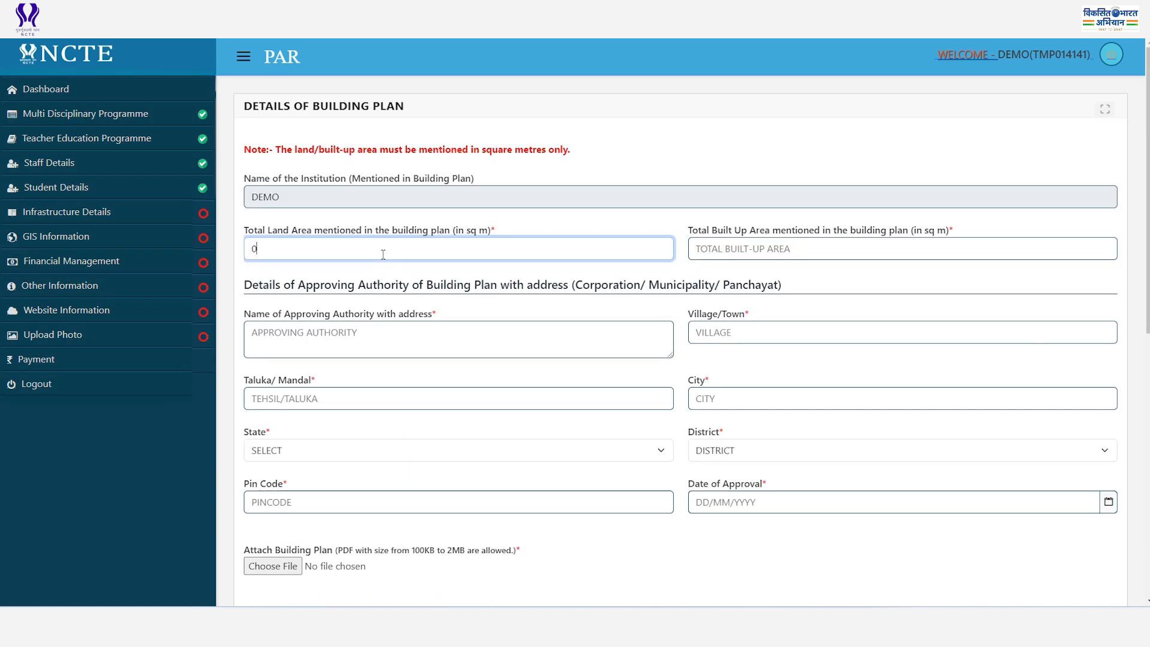
text(00)
Enter the building plan land area and approving authority DEMO.
click(735, 251)
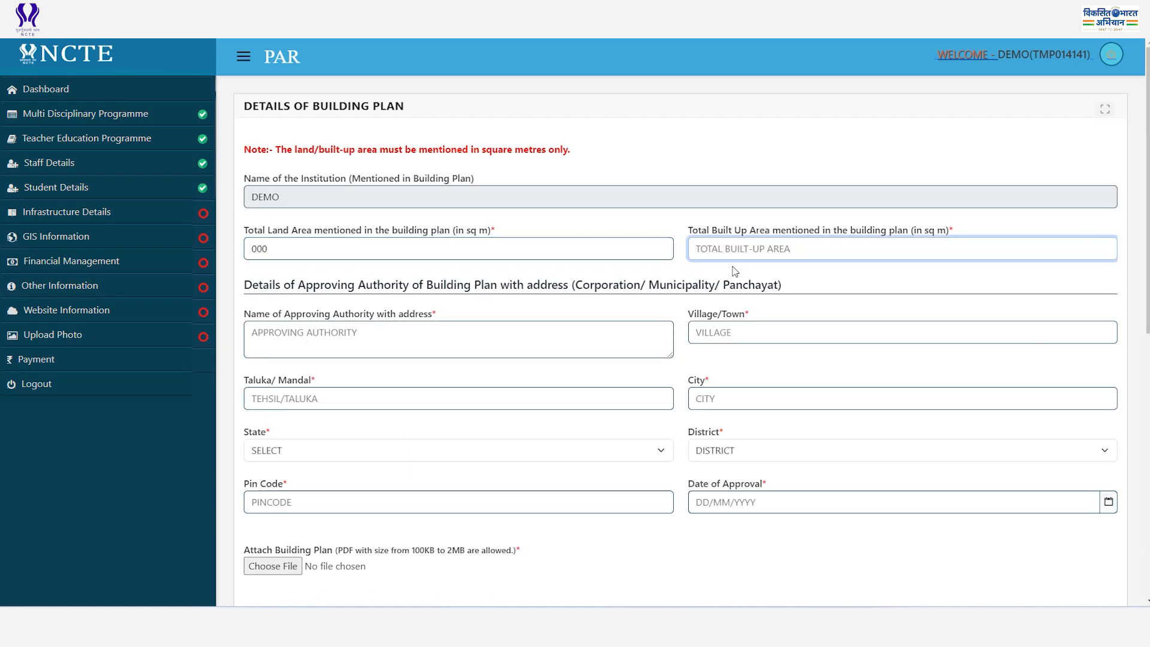
key(Tab)
text(DEMO)
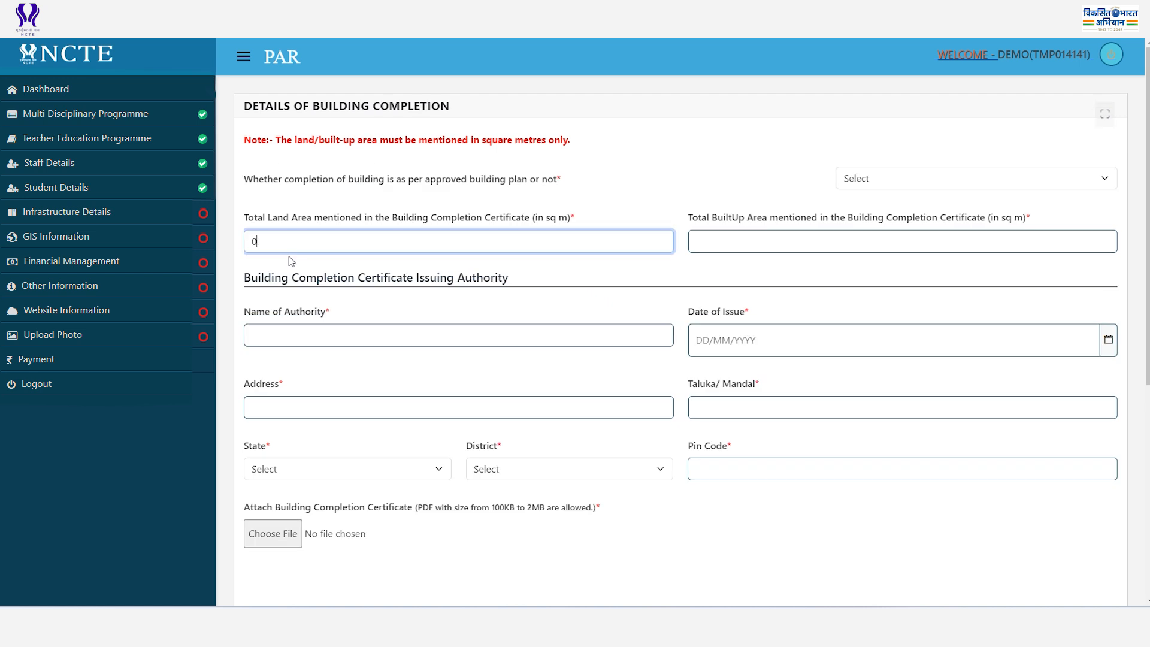
Mark building completed as per plan, with built-up area, authority DEMO, issue date 29 and address DEMO.
click(886, 178)
click(872, 218)
click(732, 241)
text(000)
click(310, 331)
text(DEMO)
click(742, 340)
click(762, 511)
click(326, 406)
text(DEMO)
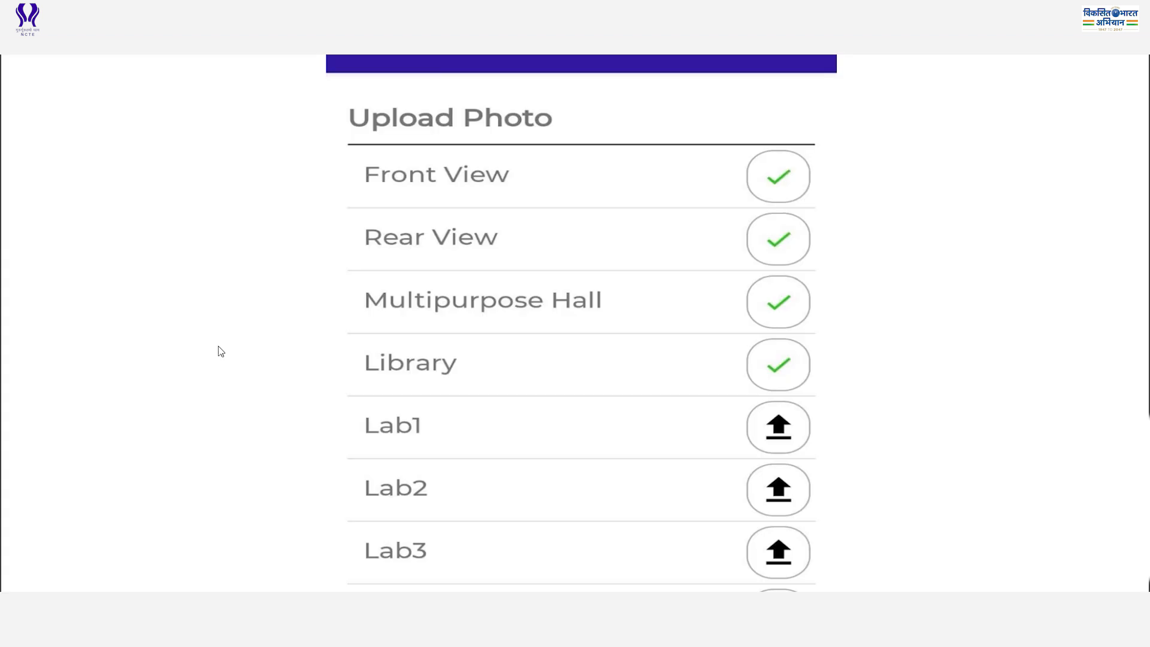
Save the Geographic Location section and acknowledge the confirmation.
scroll(218, 346, down, 15)
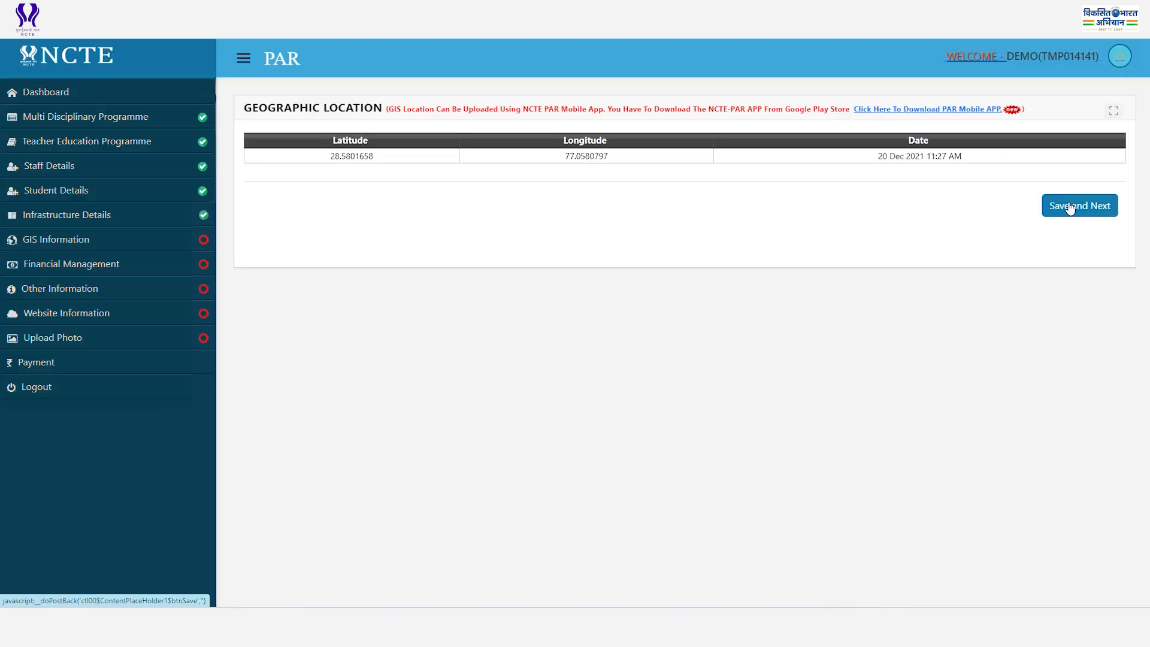
click(1068, 208)
click(680, 100)
Add a B.Ed endowment fund with amount, maturity date 29/08/2024, bank, FDR number and joint status.
click(317, 242)
click(338, 280)
click(318, 278)
click(336, 309)
click(779, 279)
click(762, 397)
click(326, 329)
click(330, 360)
click(718, 332)
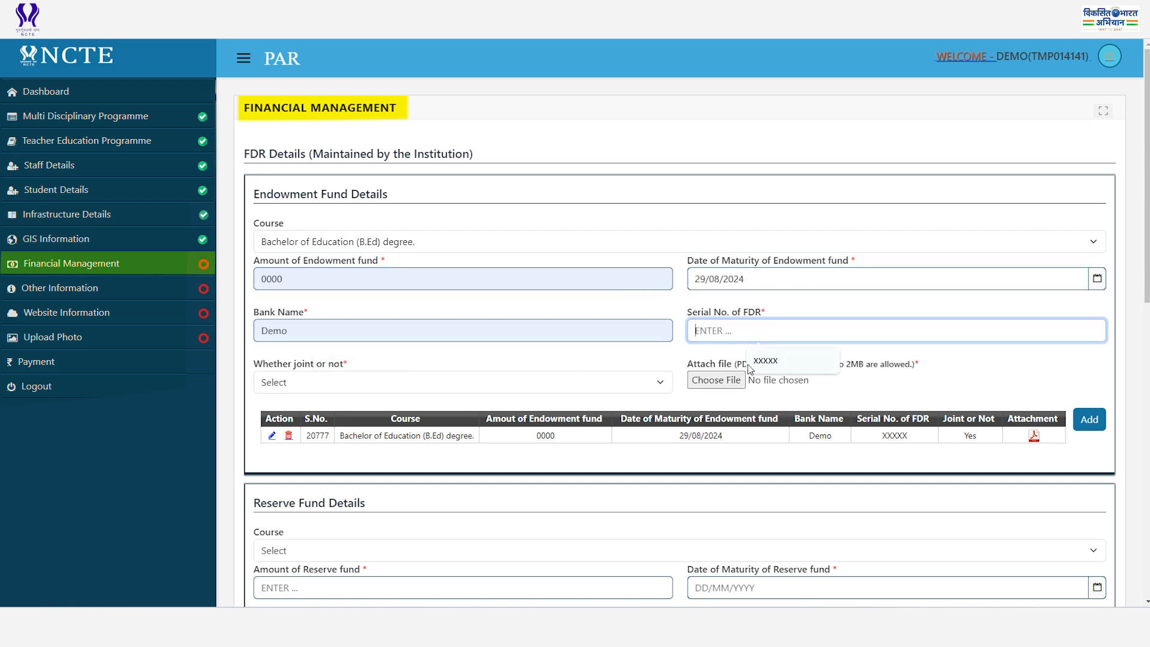
click(756, 363)
click(284, 382)
click(286, 421)
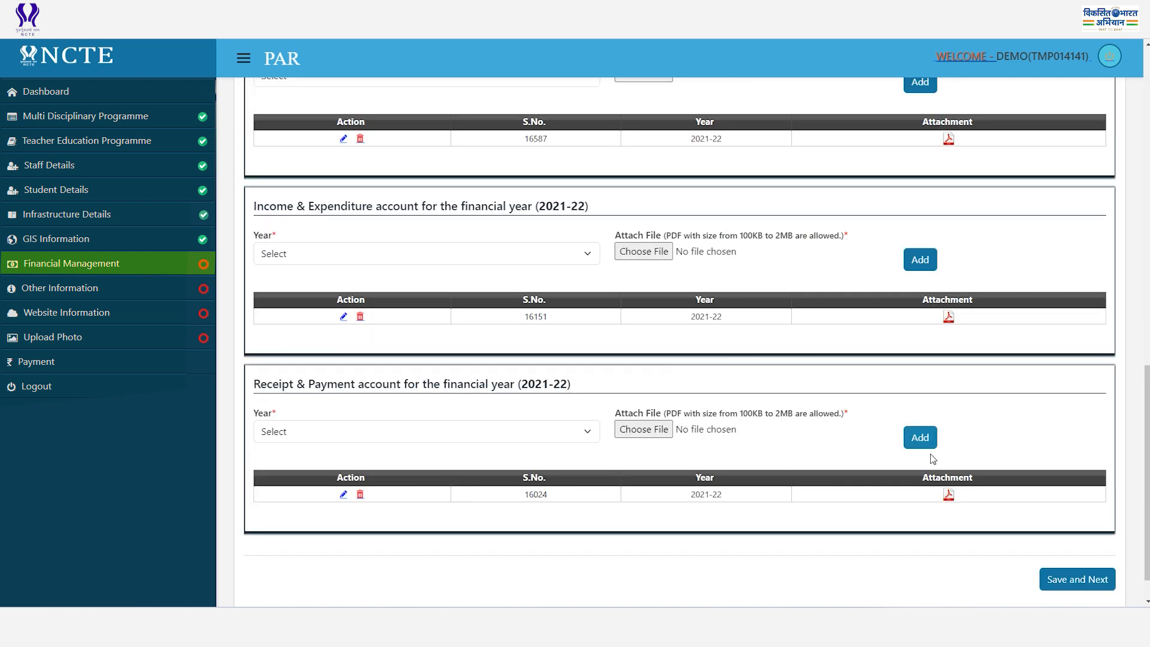
scroll(930, 457, down, 1)
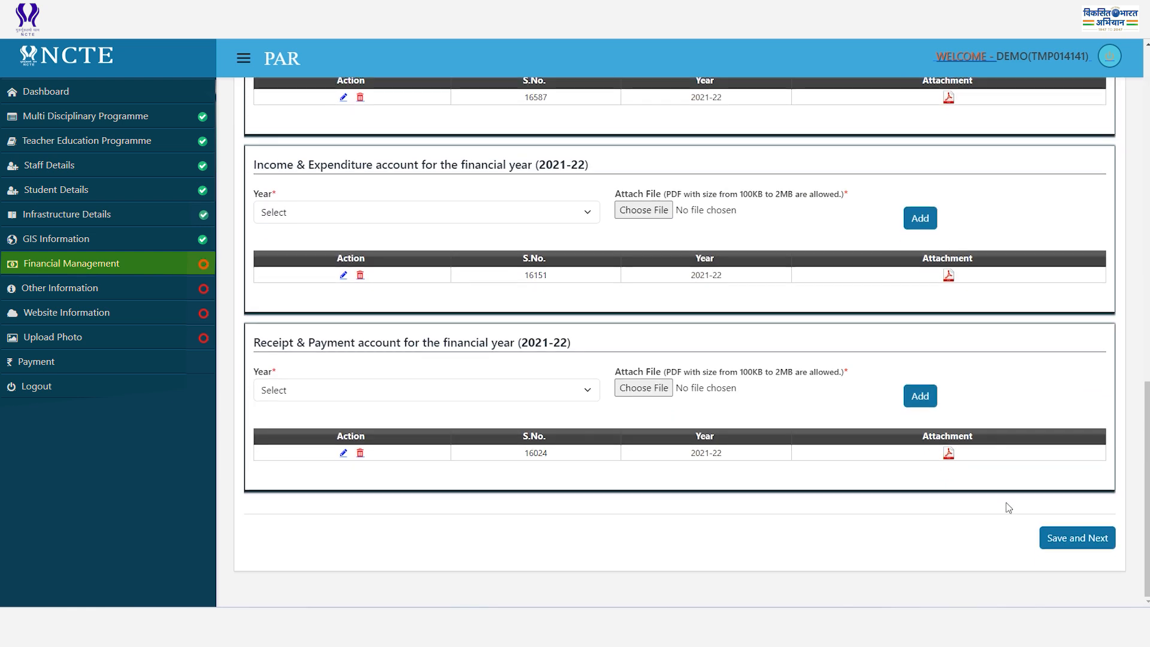
click(1060, 544)
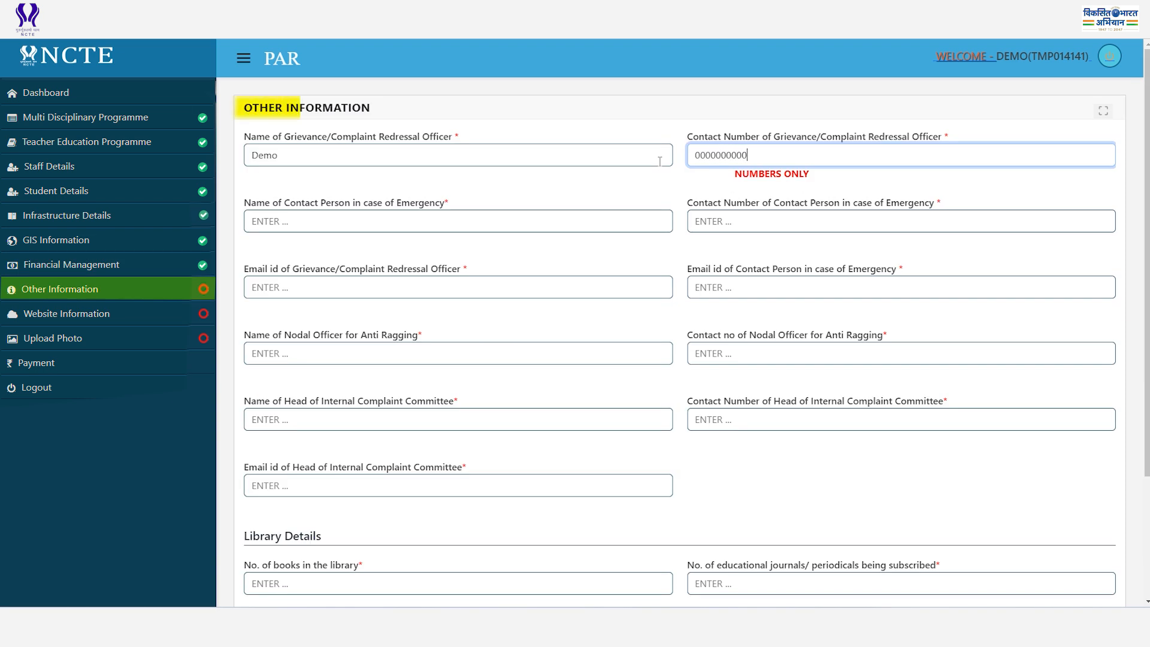
Fill the emergency contact name and number and grievance officer email, then enlarge the app photo.
click(659, 221)
click(636, 252)
click(740, 219)
text(00)
click(398, 288)
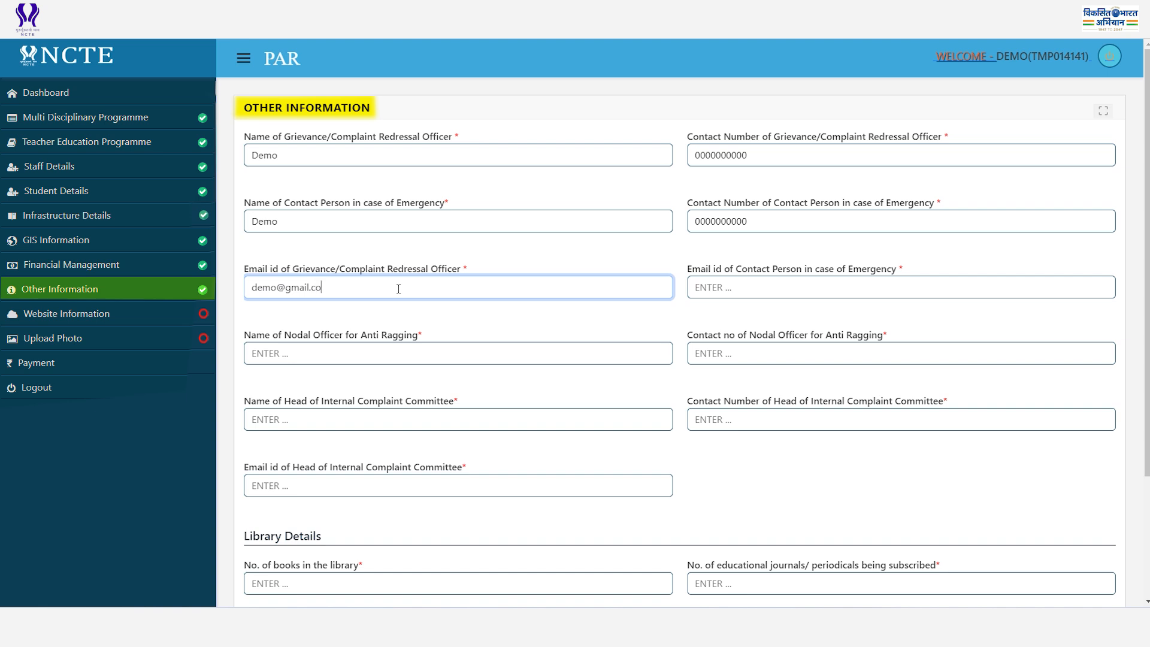
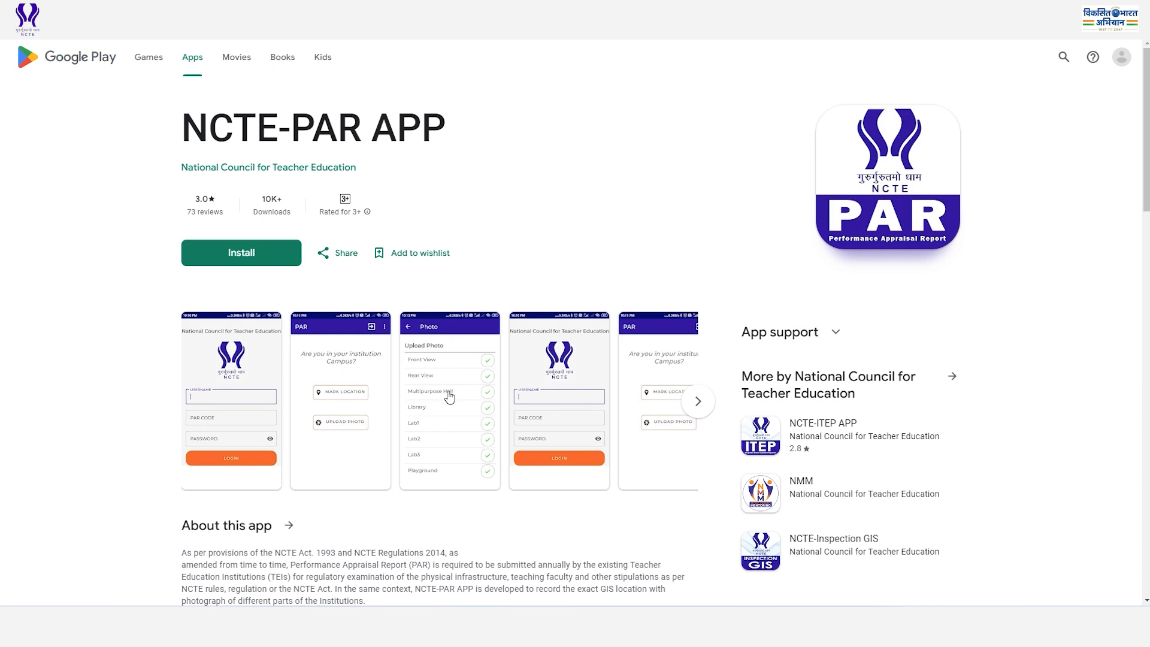
click(449, 397)
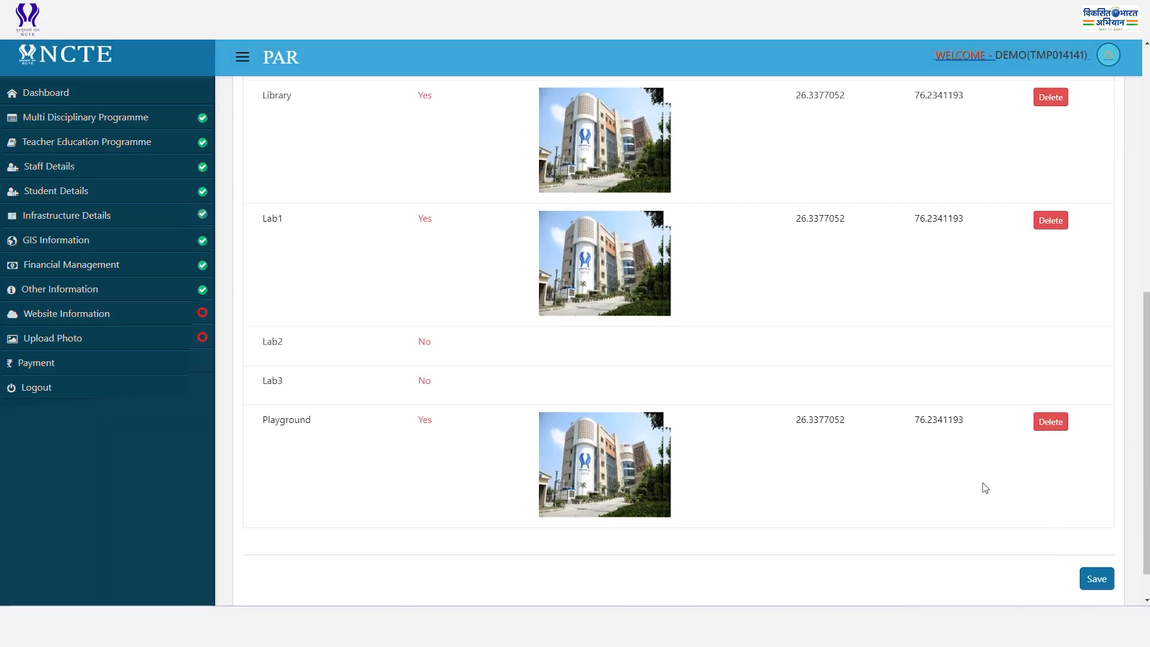
Save the photos, confirm moving to Payment, and upload the affidavit PDF.
scroll(946, 513, up, 6)
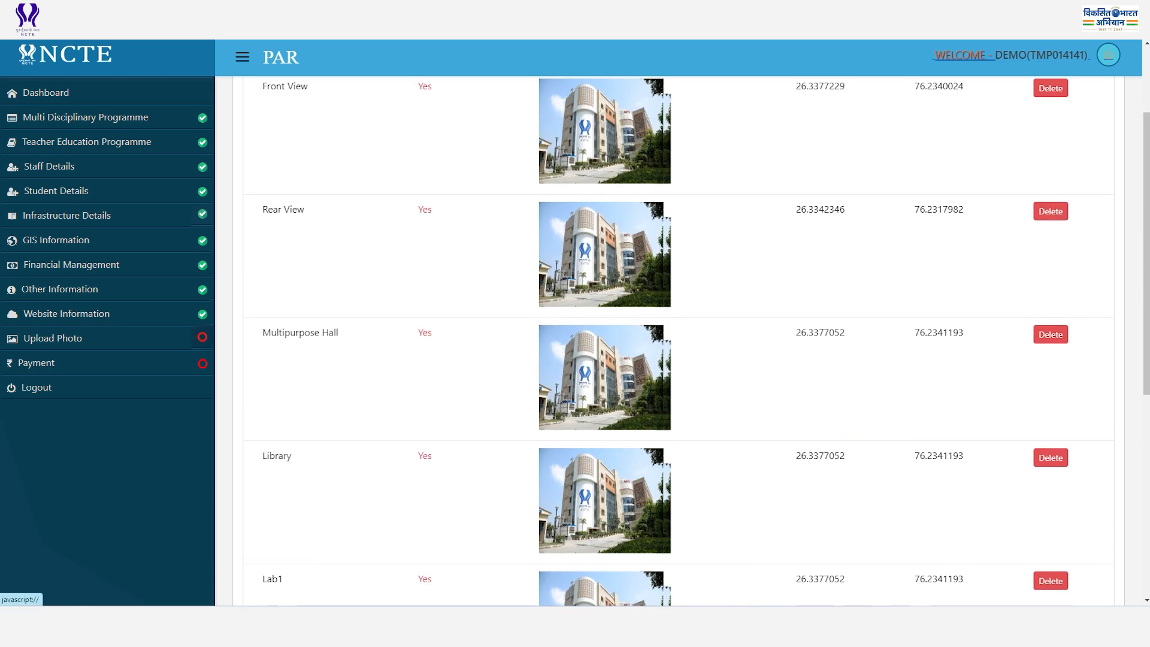
click(36, 363)
click(607, 393)
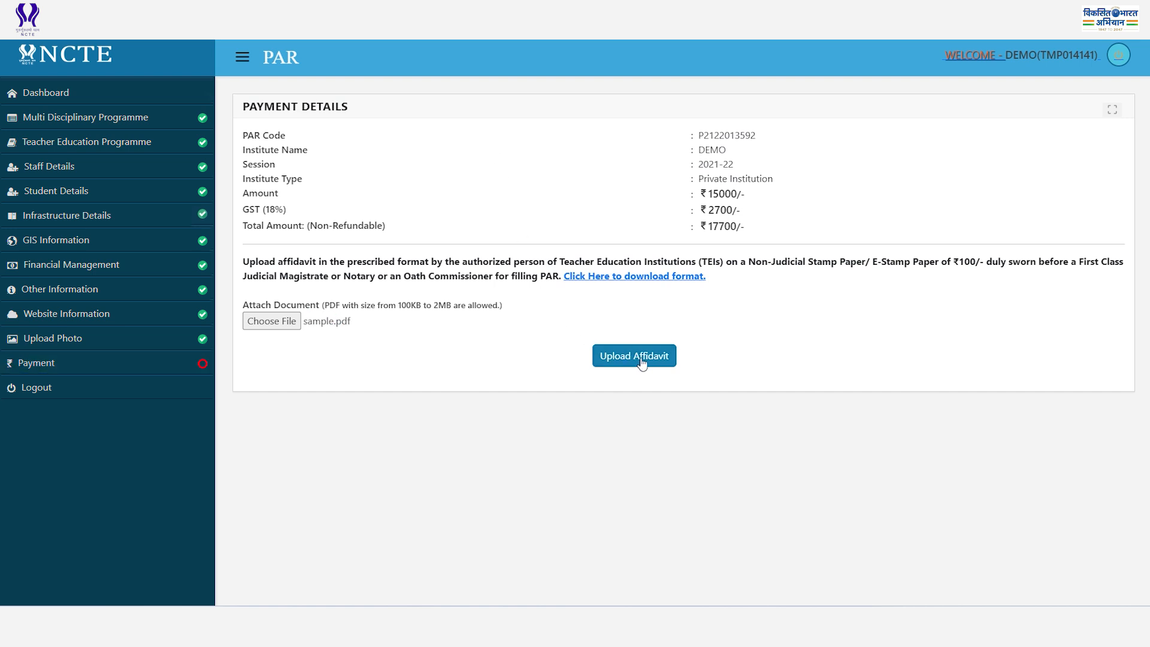
click(641, 359)
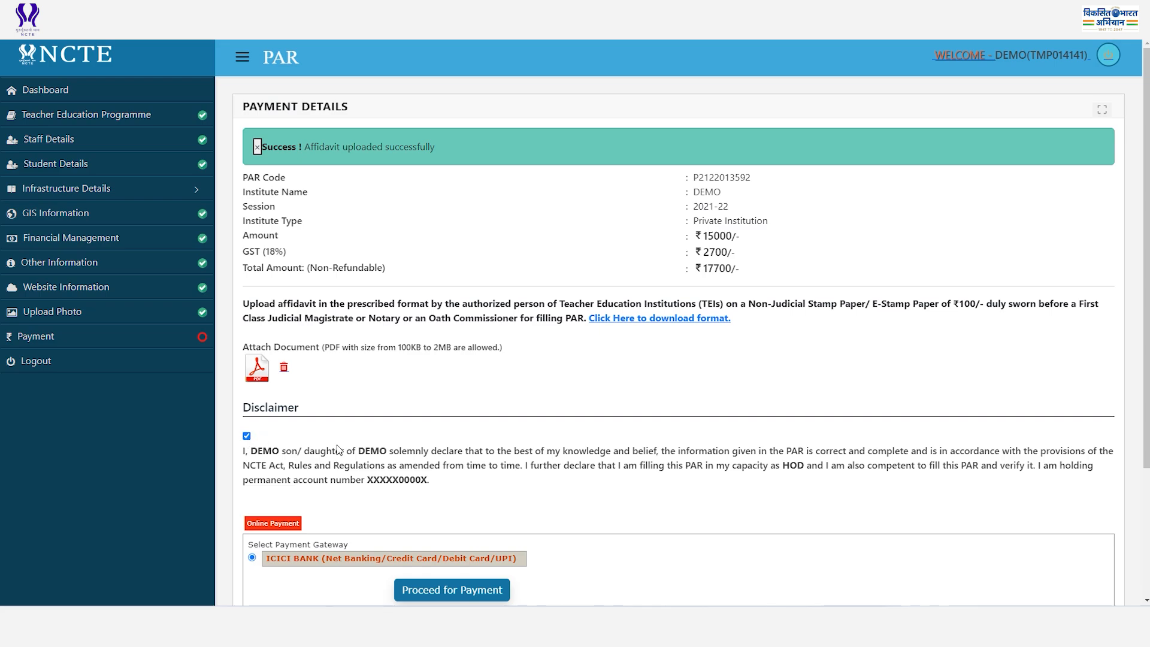
scroll(400, 454, down, 3)
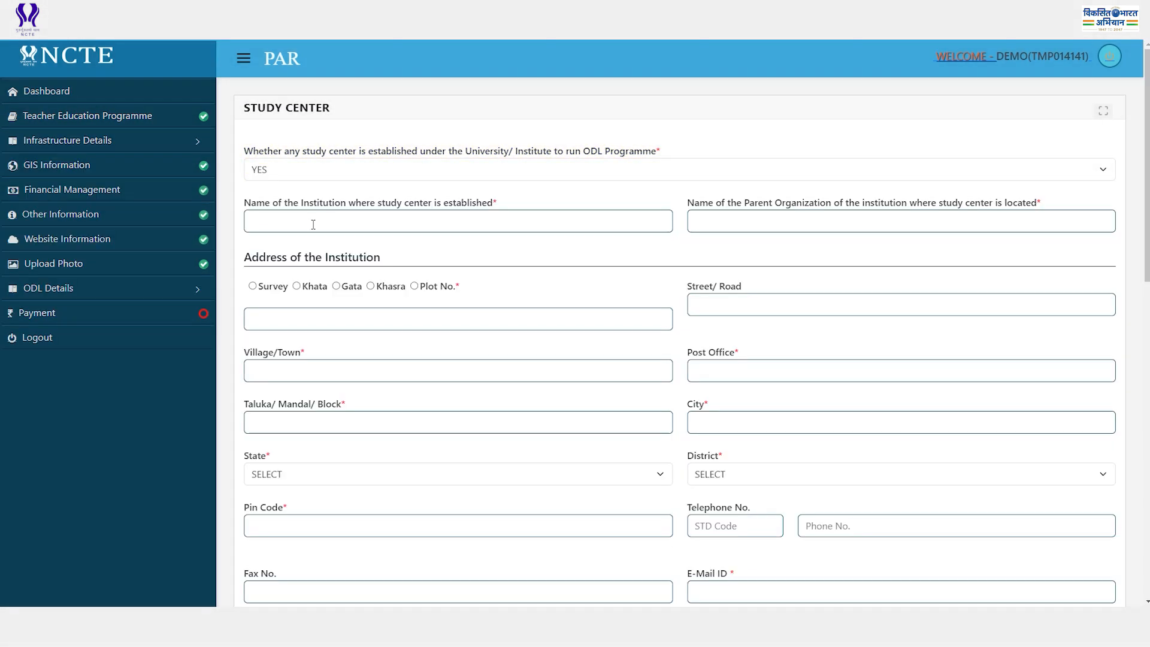
Enter study center name 'DEMO', parent organization 'DEMO', plot number 00000 and village 'DEMO'.
click(312, 223)
text(DEMO)
click(766, 231)
text(DEMO)
click(414, 286)
click(472, 319)
text(00000)
click(423, 371)
text(DEMO)
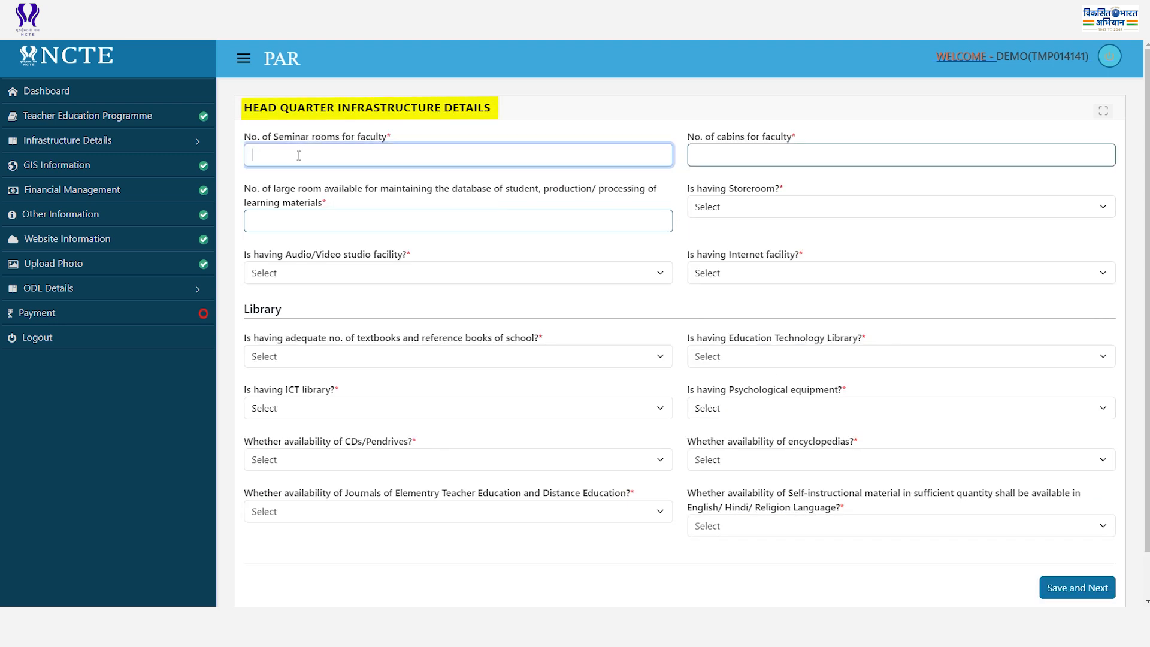
Set the headquarters seminar rooms count to 2 and the next infrastructure count to 2.
text(DEMO)
key(ctrl+a)
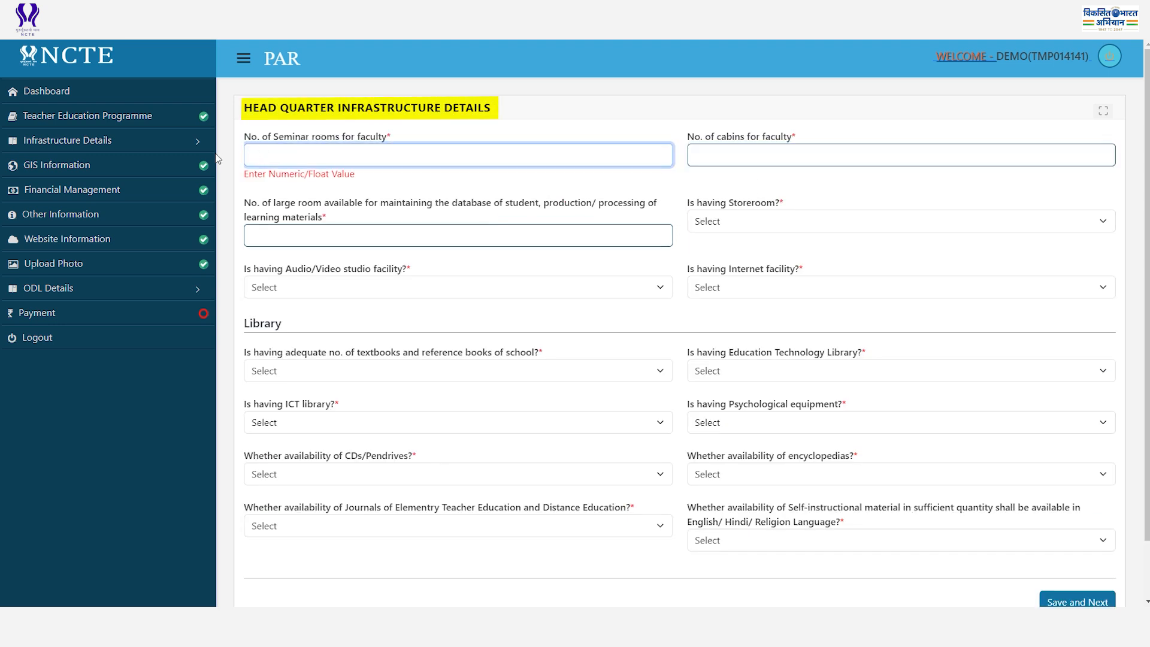
text(2)
key(Tab)
text(2)
Re-enter the study center name 'DEMO', choose plot number address type, and enter taluka 'DEMODEMO'.
key(Tab)
text(2)
key(Tab)
click(312, 224)
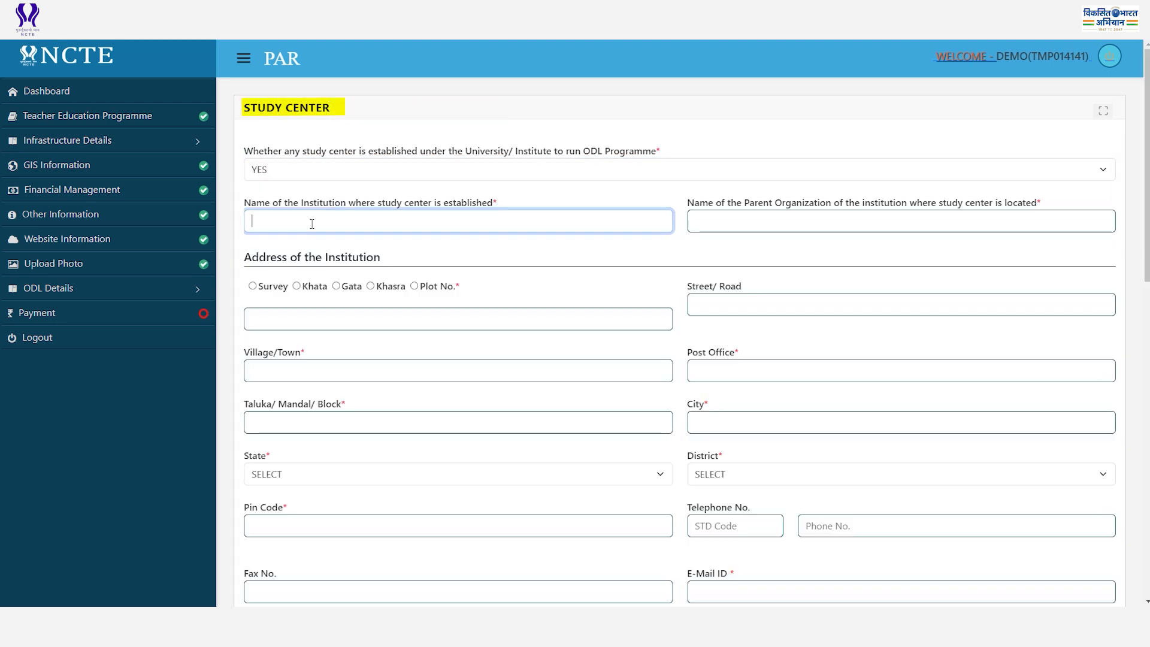
text(DEMO)
Choose the study center's state and district, then enter 'DEMO000000' and 56 in the remaining fields.
key(Tab)
text(DEMO)
click(414, 286)
click(472, 320)
text(00000)
key(Tab)
text(DEMODEMO)
click(736, 474)
click(743, 437)
text(DEMO000000)
key(Tab)
text(56)
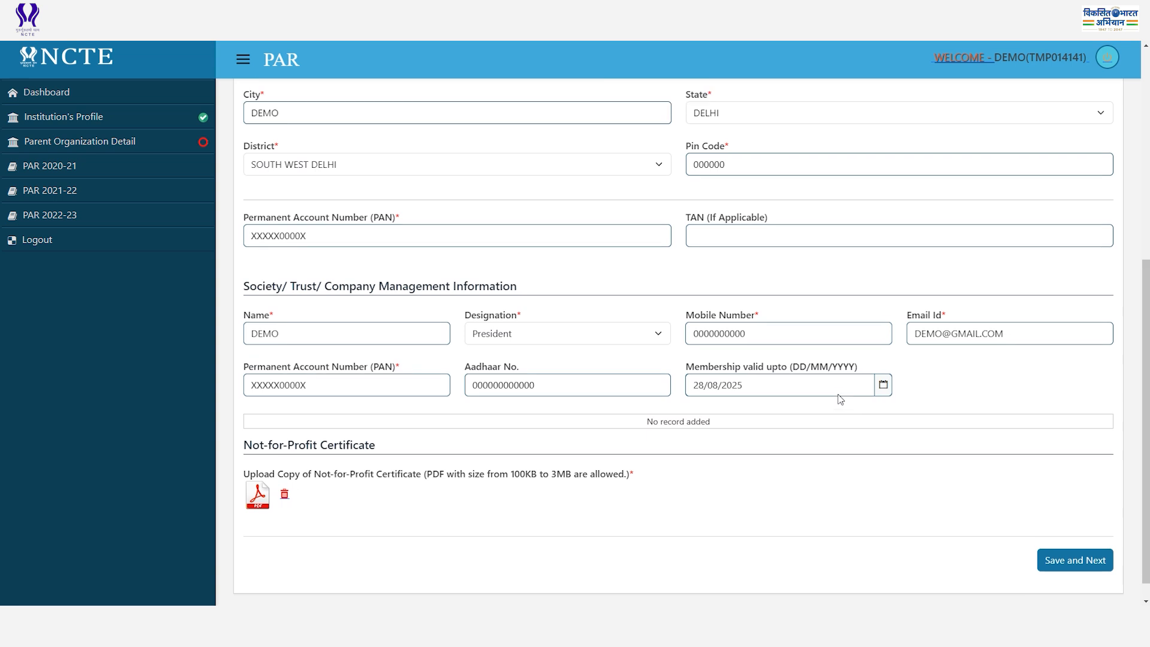
Review the Parent Organization form, keeping President as designation and membership valid upto 30/08/2025.
scroll(779, 401, up, 4)
scroll(716, 406, down, 2)
click(562, 462)
click(781, 514)
scroll(534, 373, up, 2)
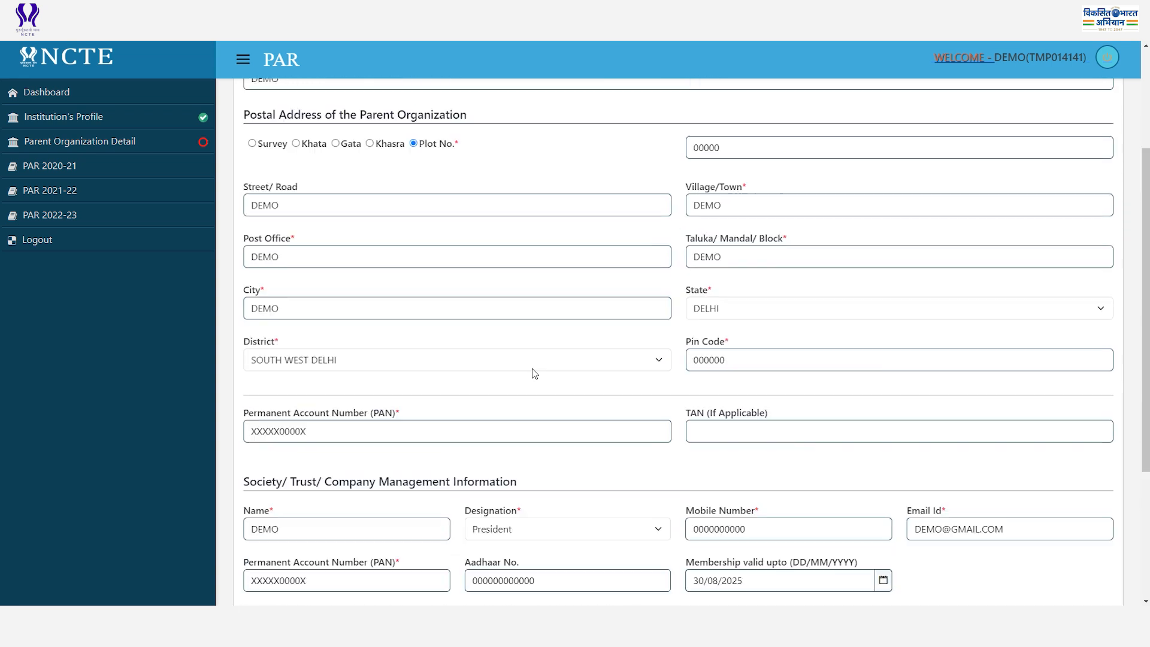